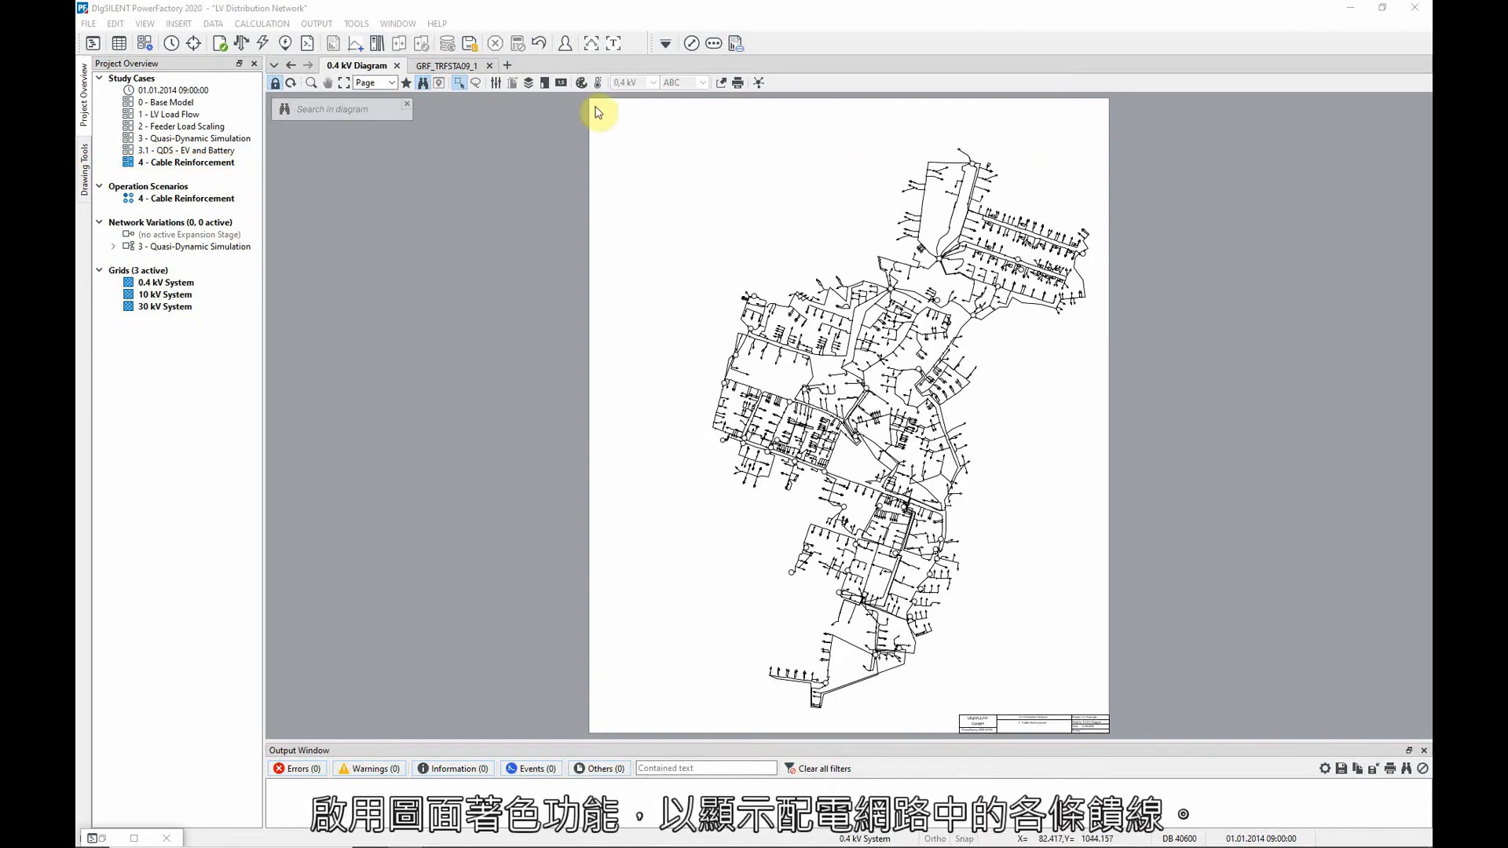
Enable the Other colouring criterion with Topology in the diagram colouring scheme to colour the network's feeders
left_click(582, 83)
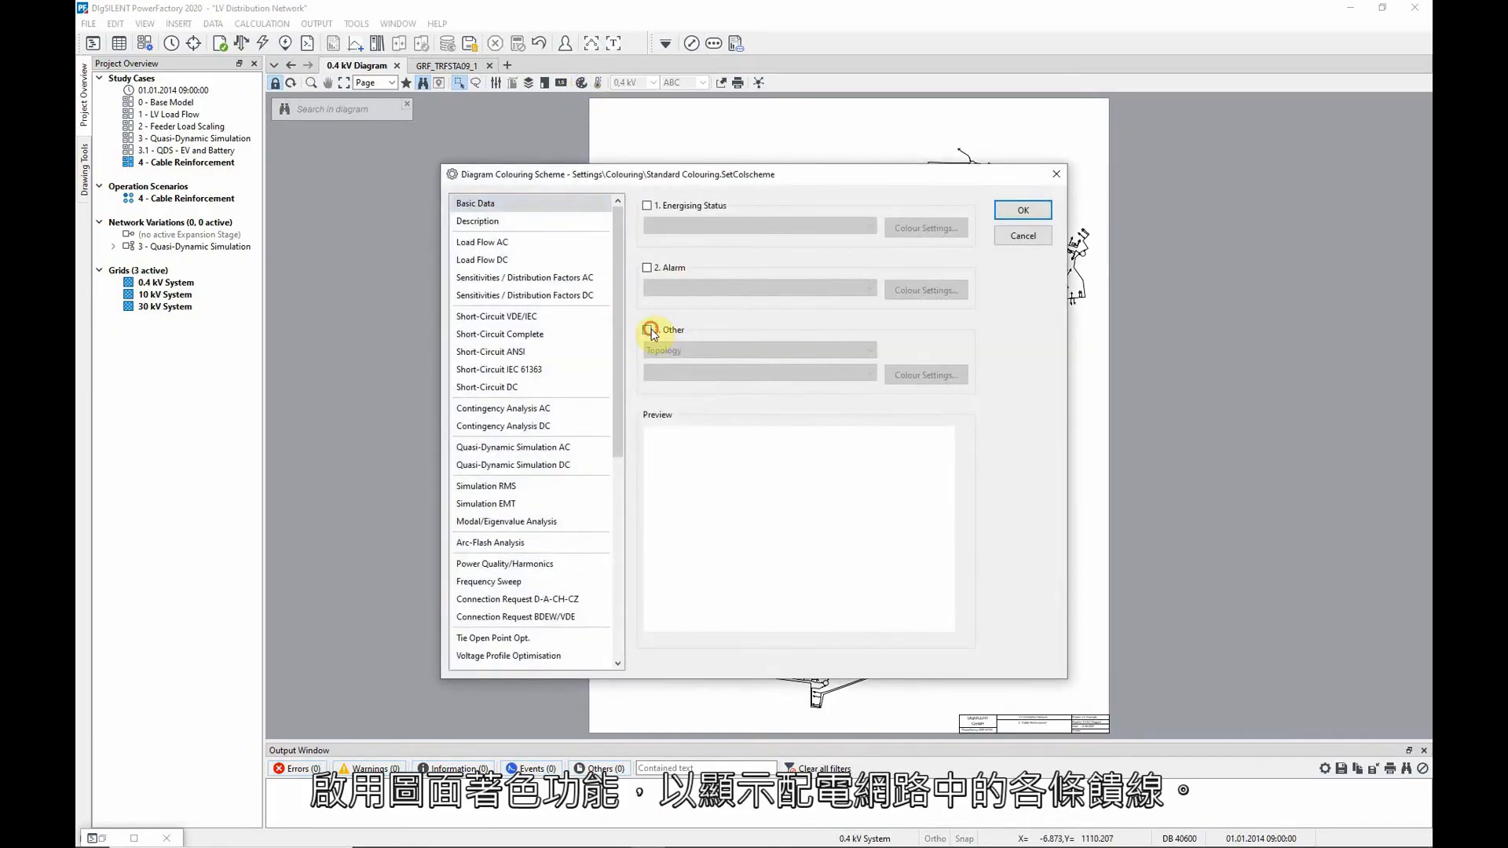
left_click(648, 330)
left_click(1022, 210)
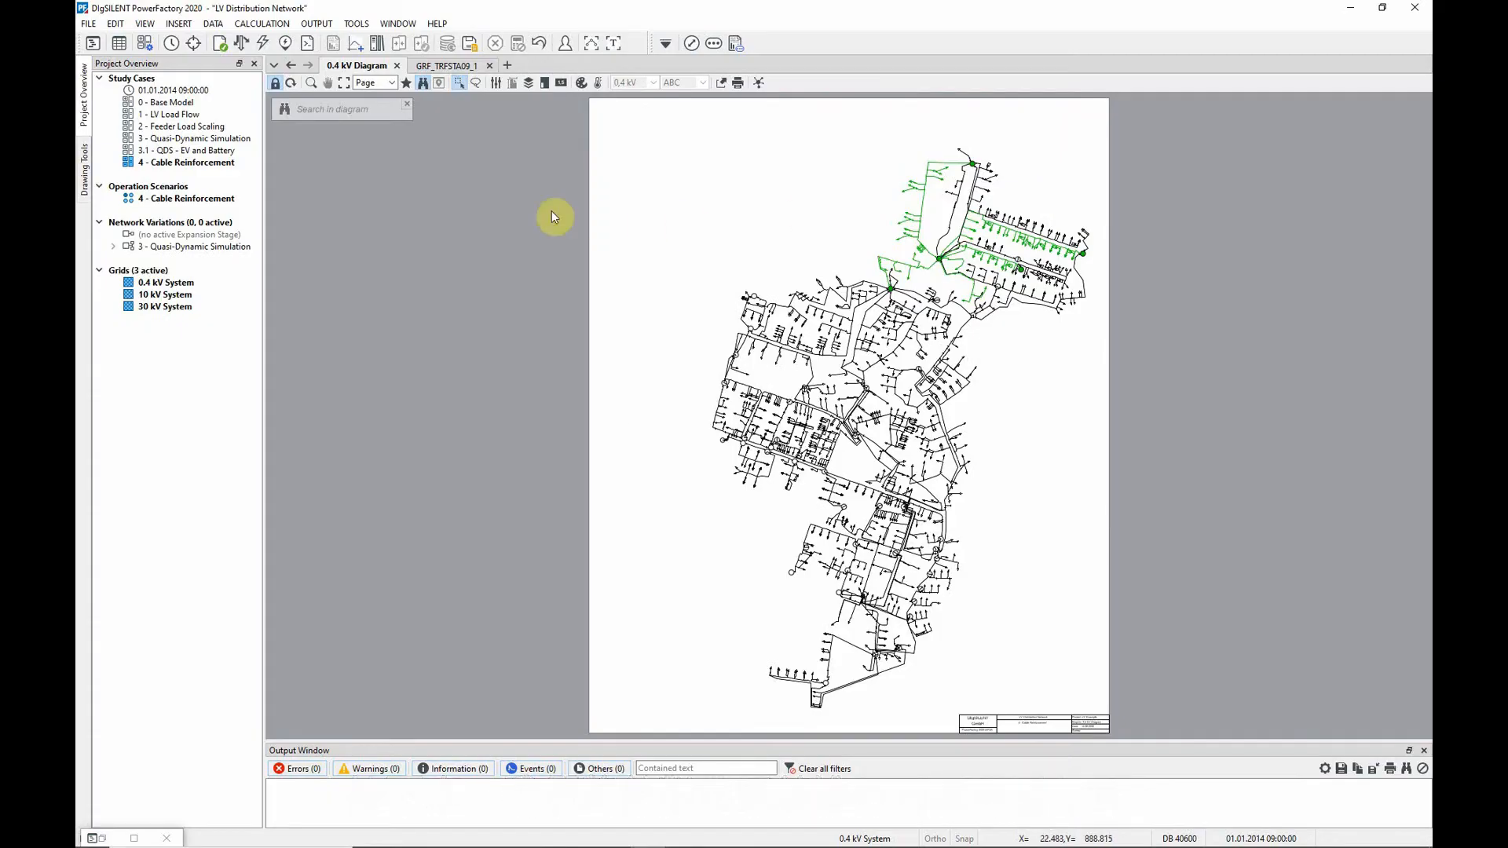
Open the detailed GRF_TRFSTA09_1 diagram of the substation where the green-coloured feeder lines meet
left_click(311, 82)
left_click_drag(853, 151, 1104, 321)
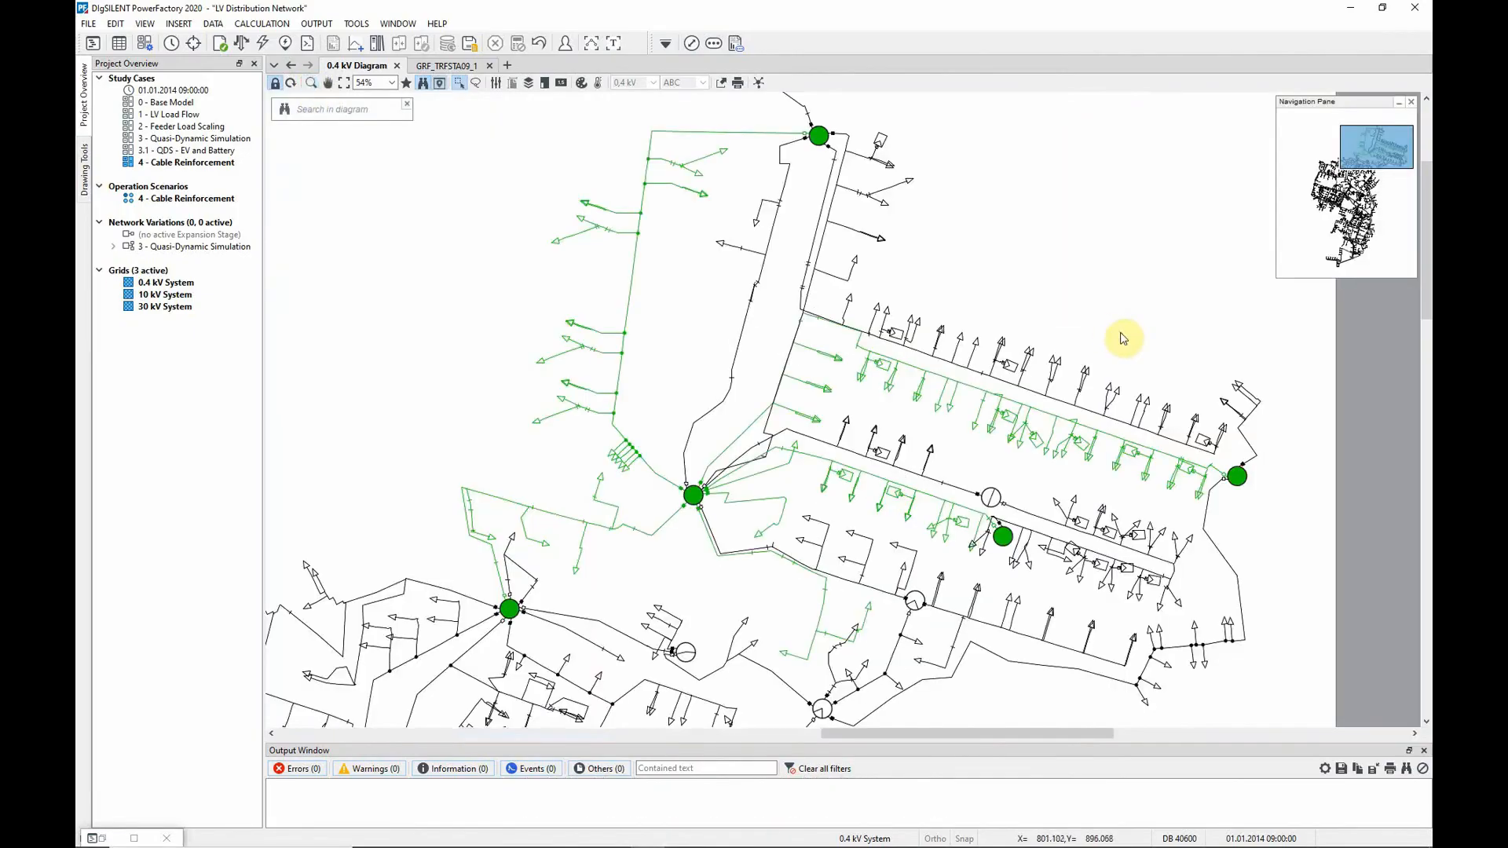
double_click(694, 496)
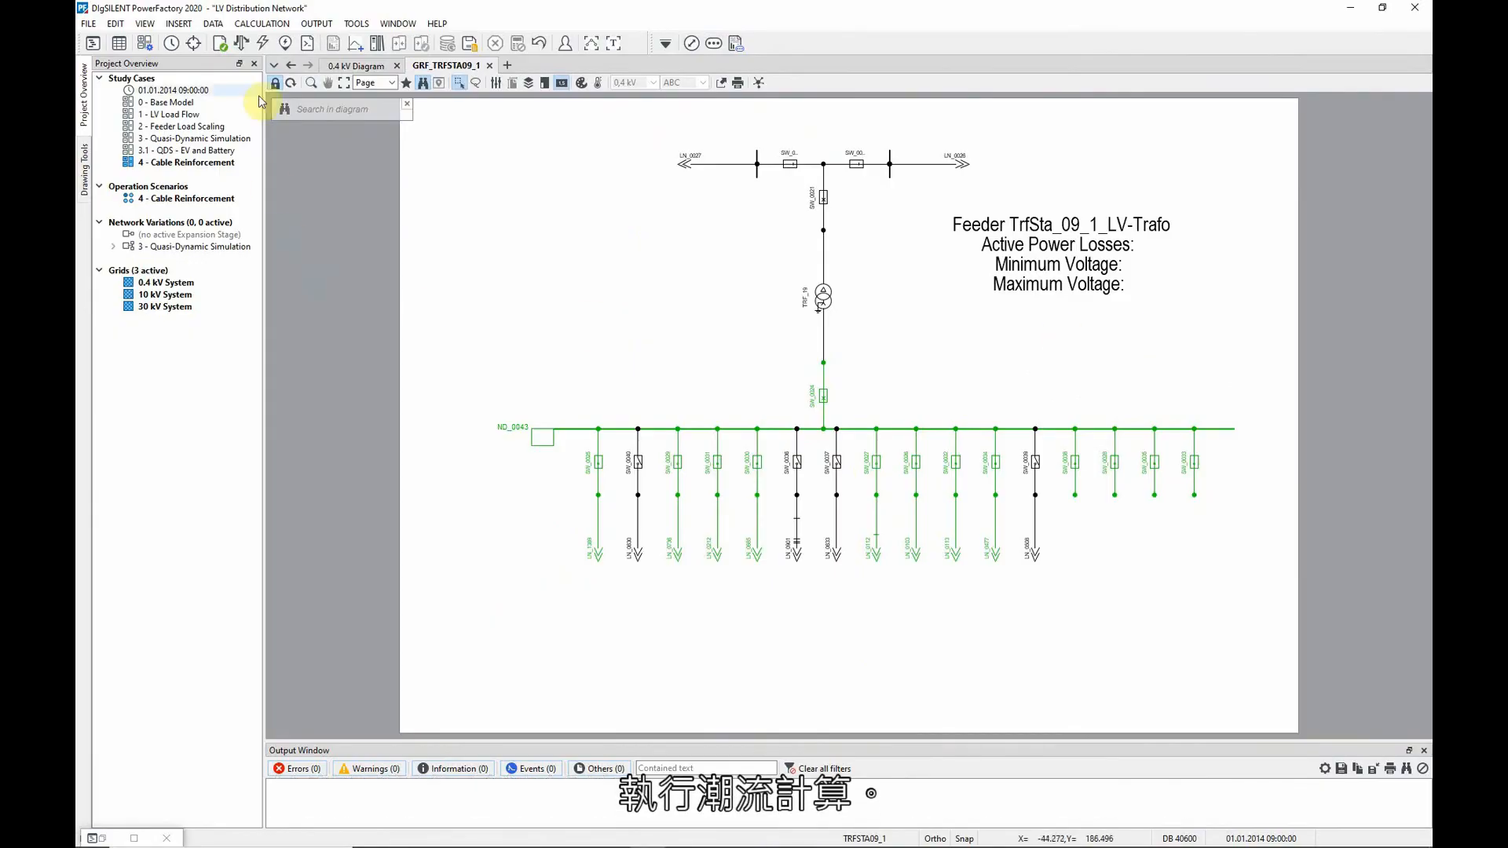
Run the balanced, positive-sequence AC load flow and the Cable Reinforcement verification for feeder FD_094
left_click(239, 44)
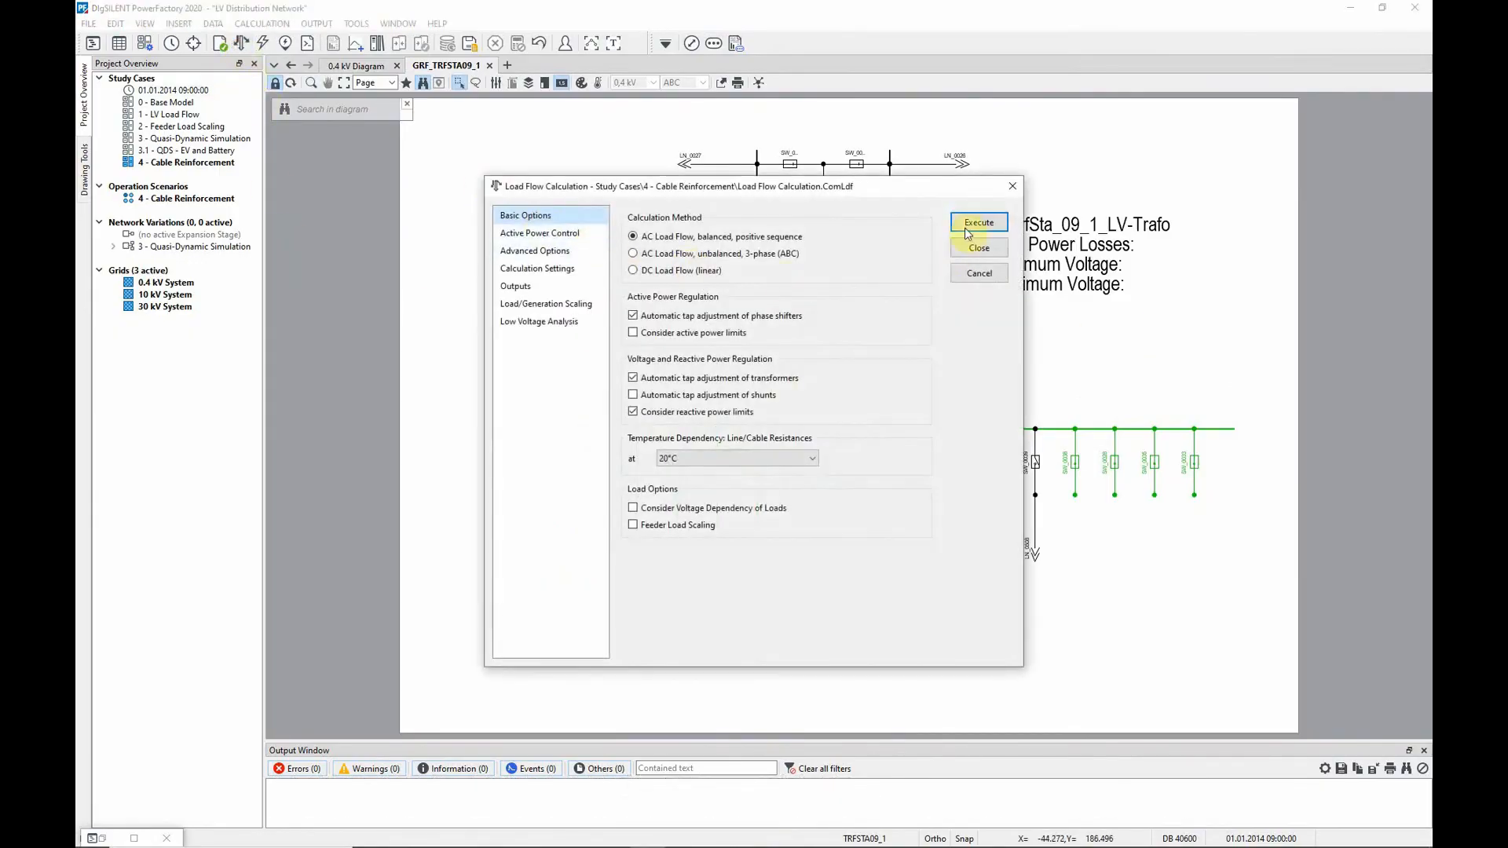
left_click(979, 223)
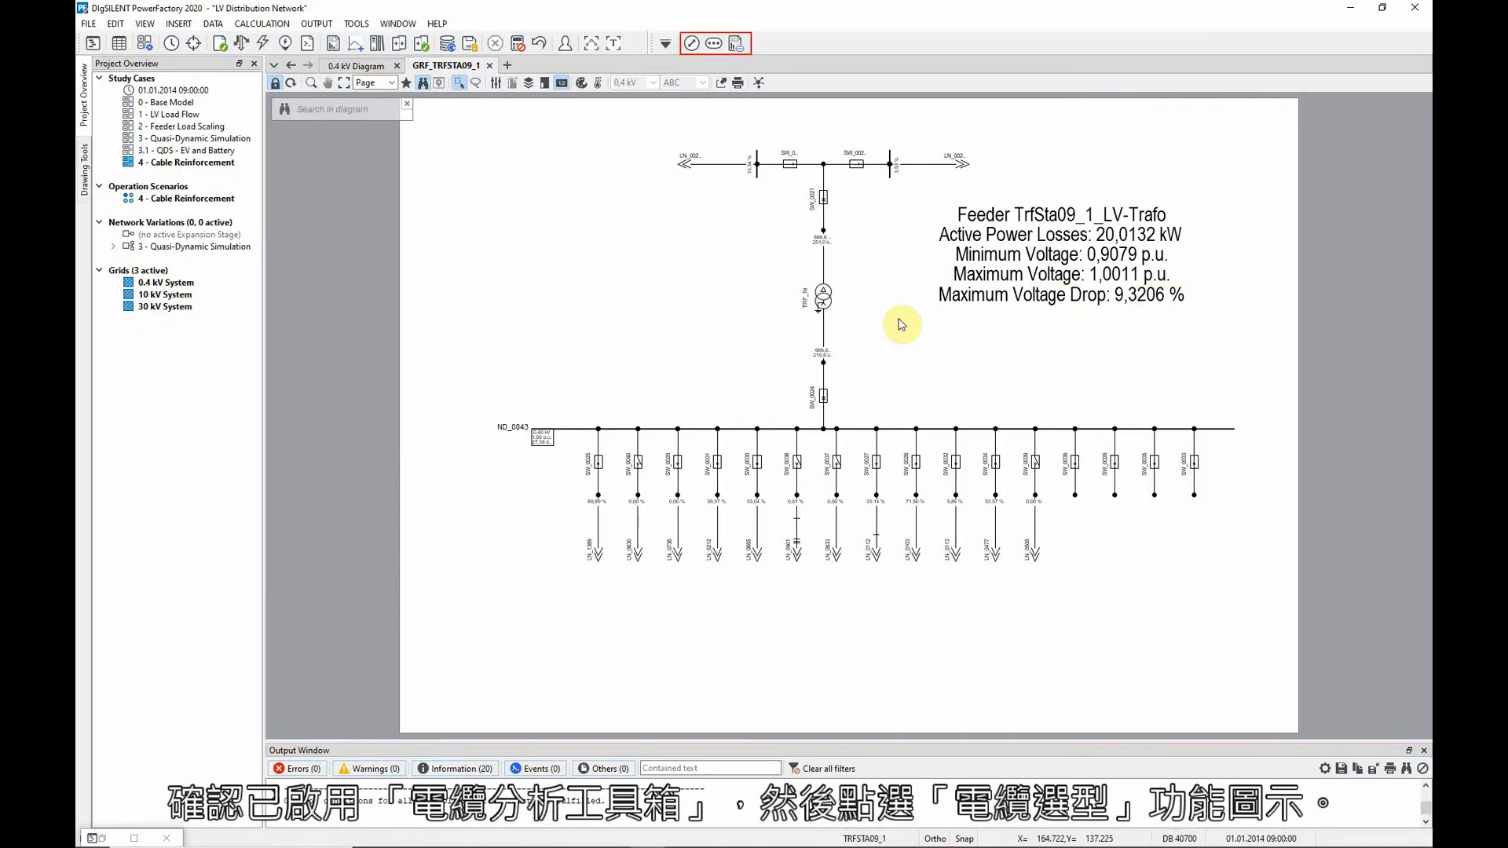
left_click(698, 47)
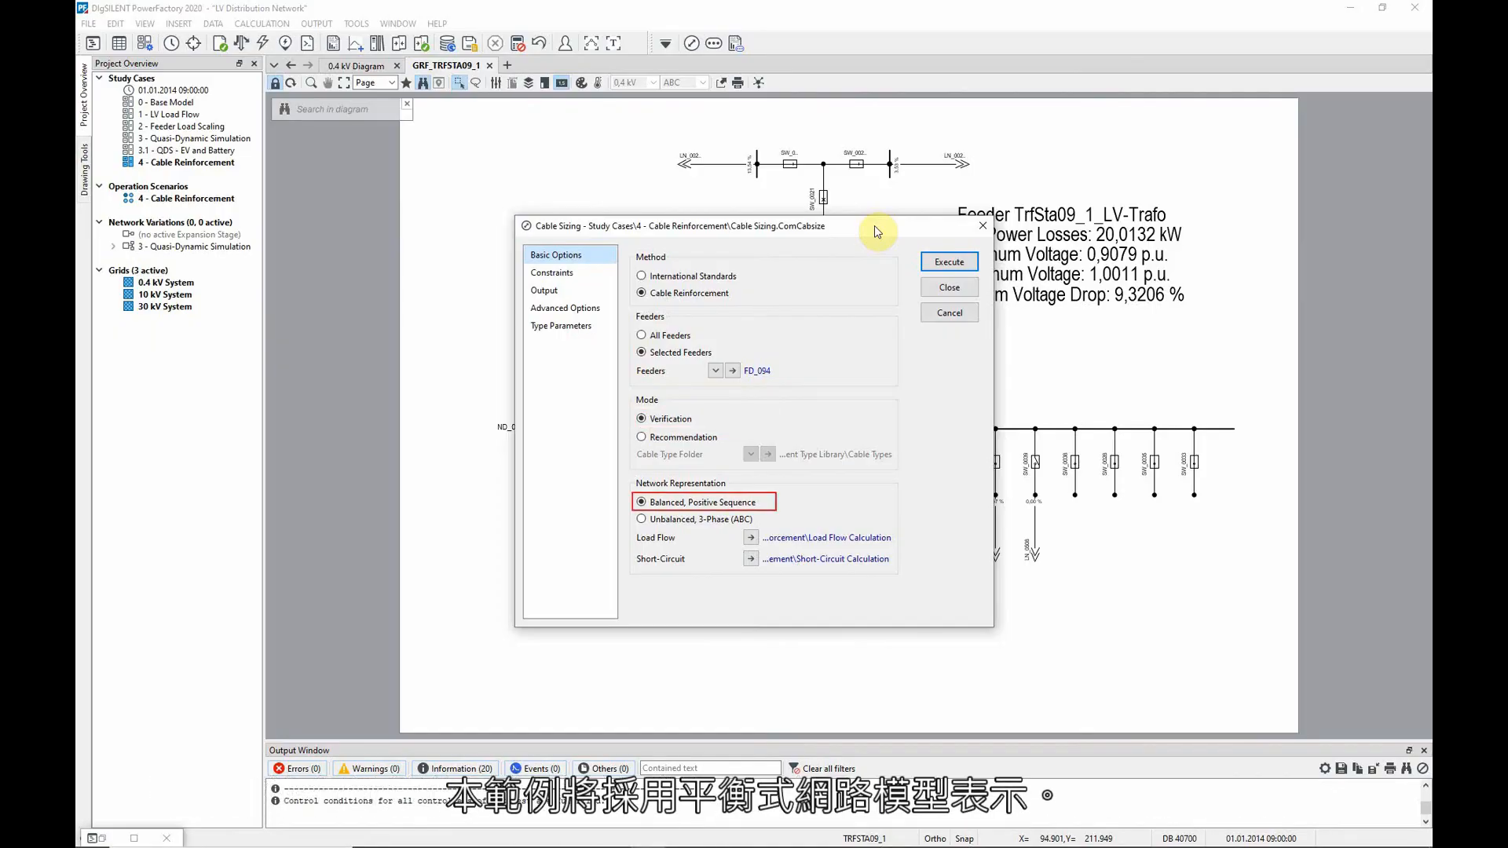
left_click(949, 262)
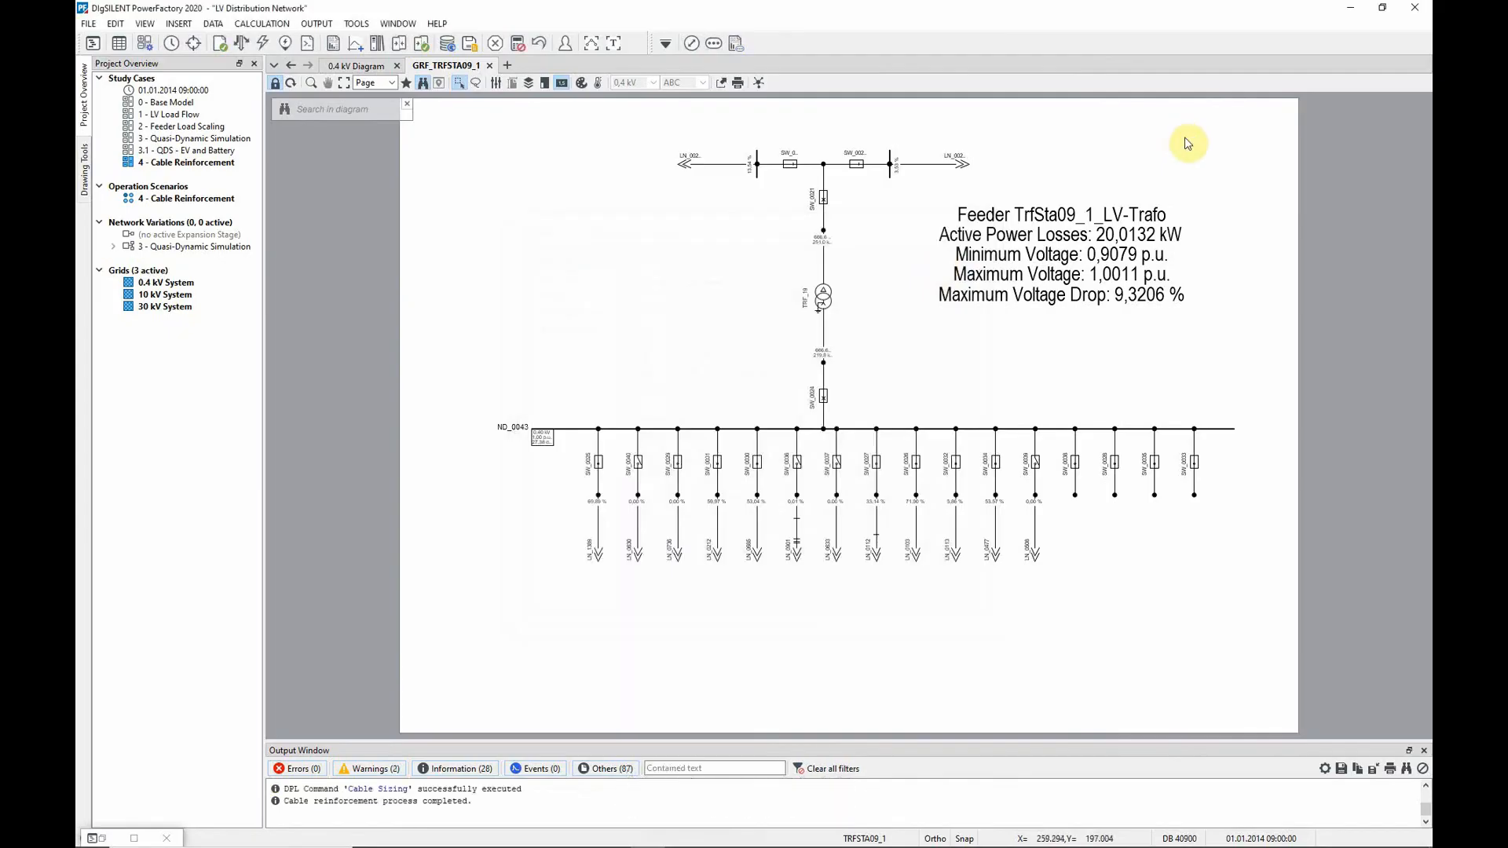
Examine the verification report's thermal loading and voltage constraint tables for feeder FD_094, and return to the substation diagram
left_click(617, 45)
left_click_drag(1422, 608, 1378, 339)
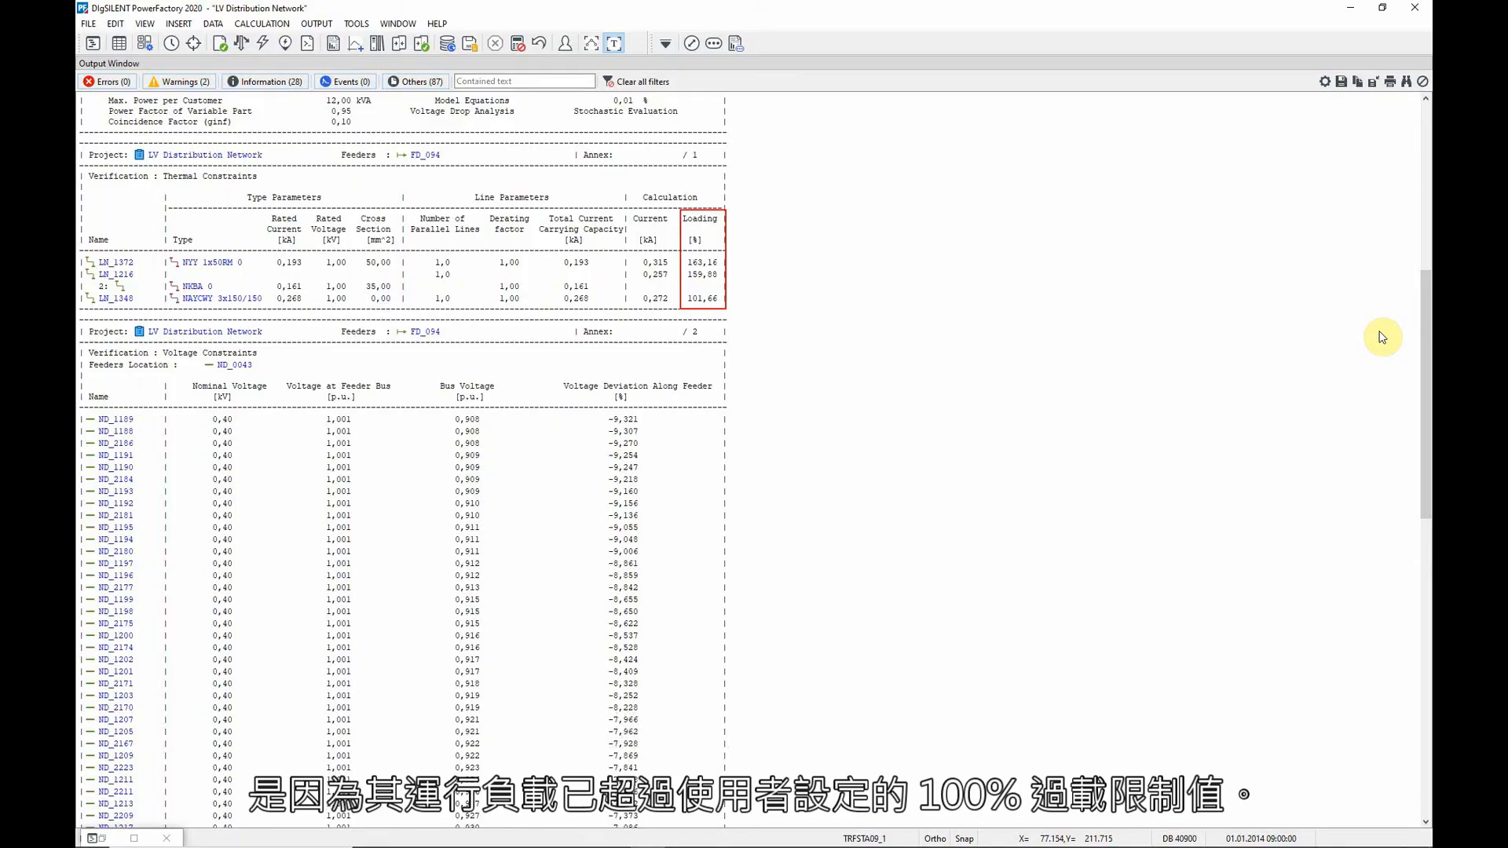
left_click_drag(1420, 303, 1422, 385)
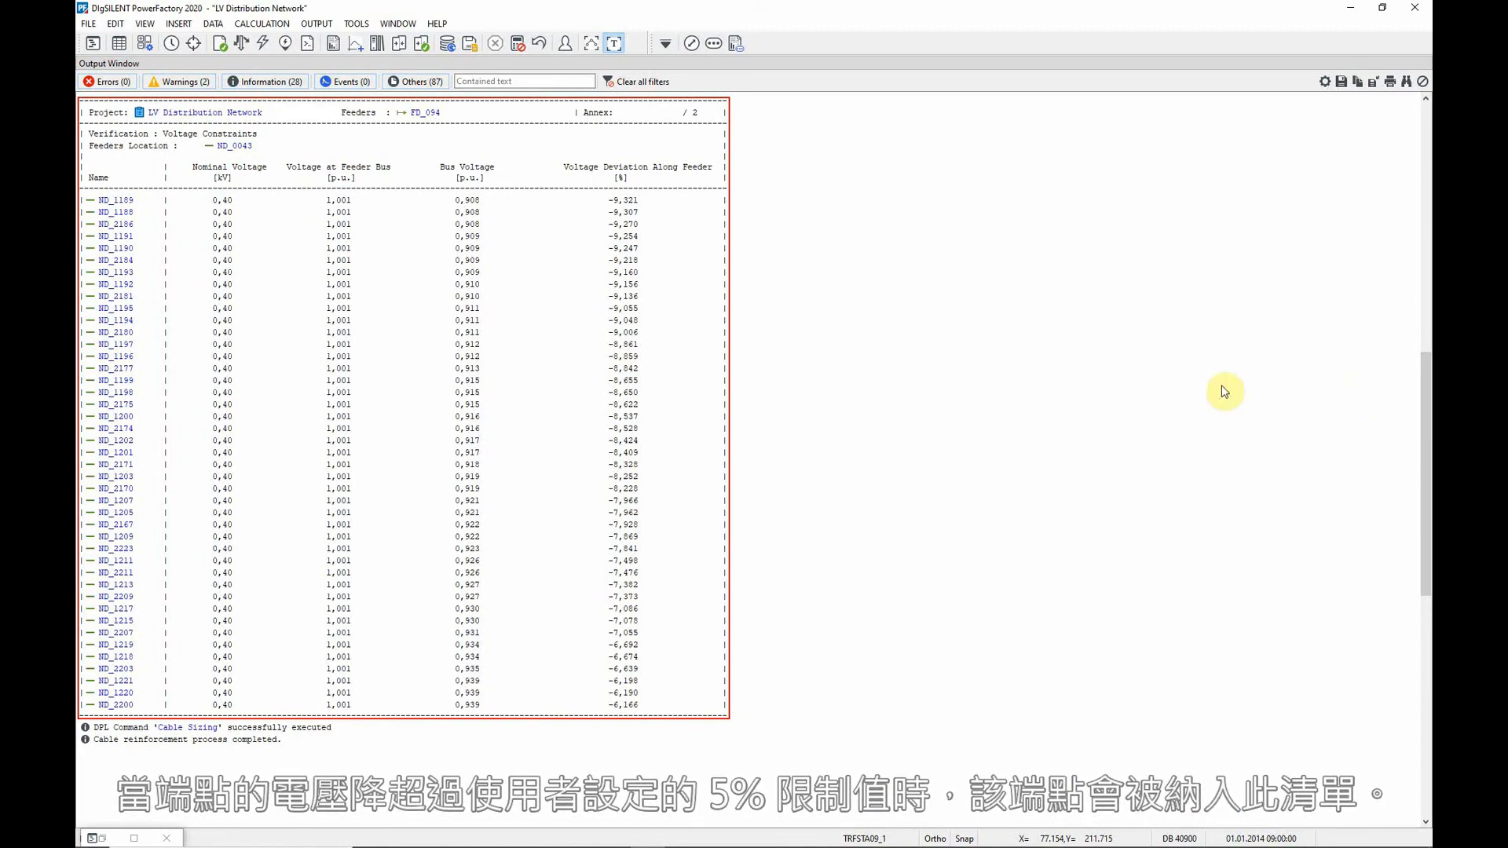
left_click(620, 45)
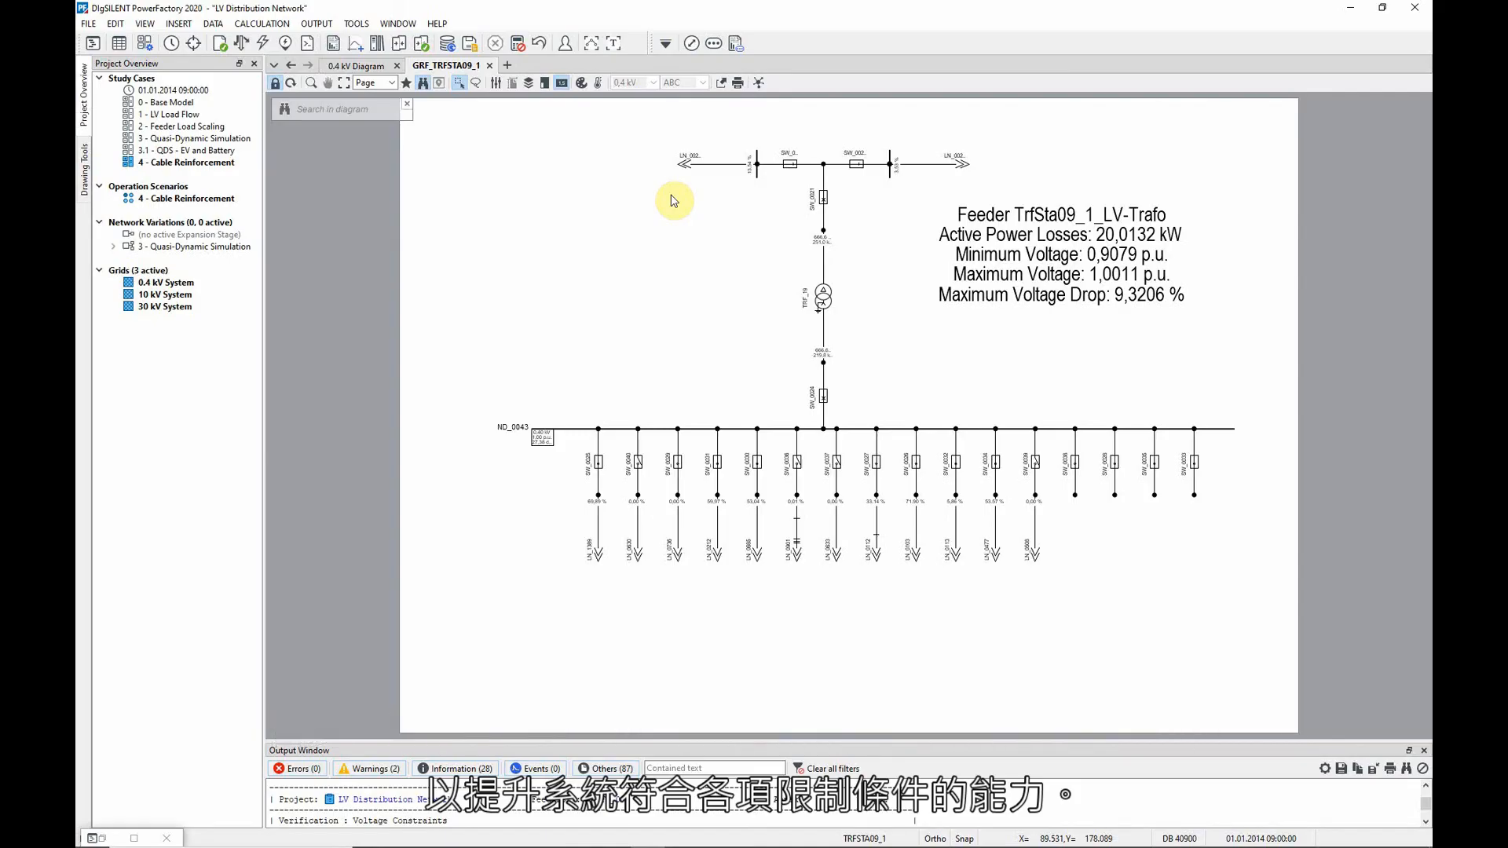
Switch the Cable Sizing mode to Recommendation
left_click(691, 43)
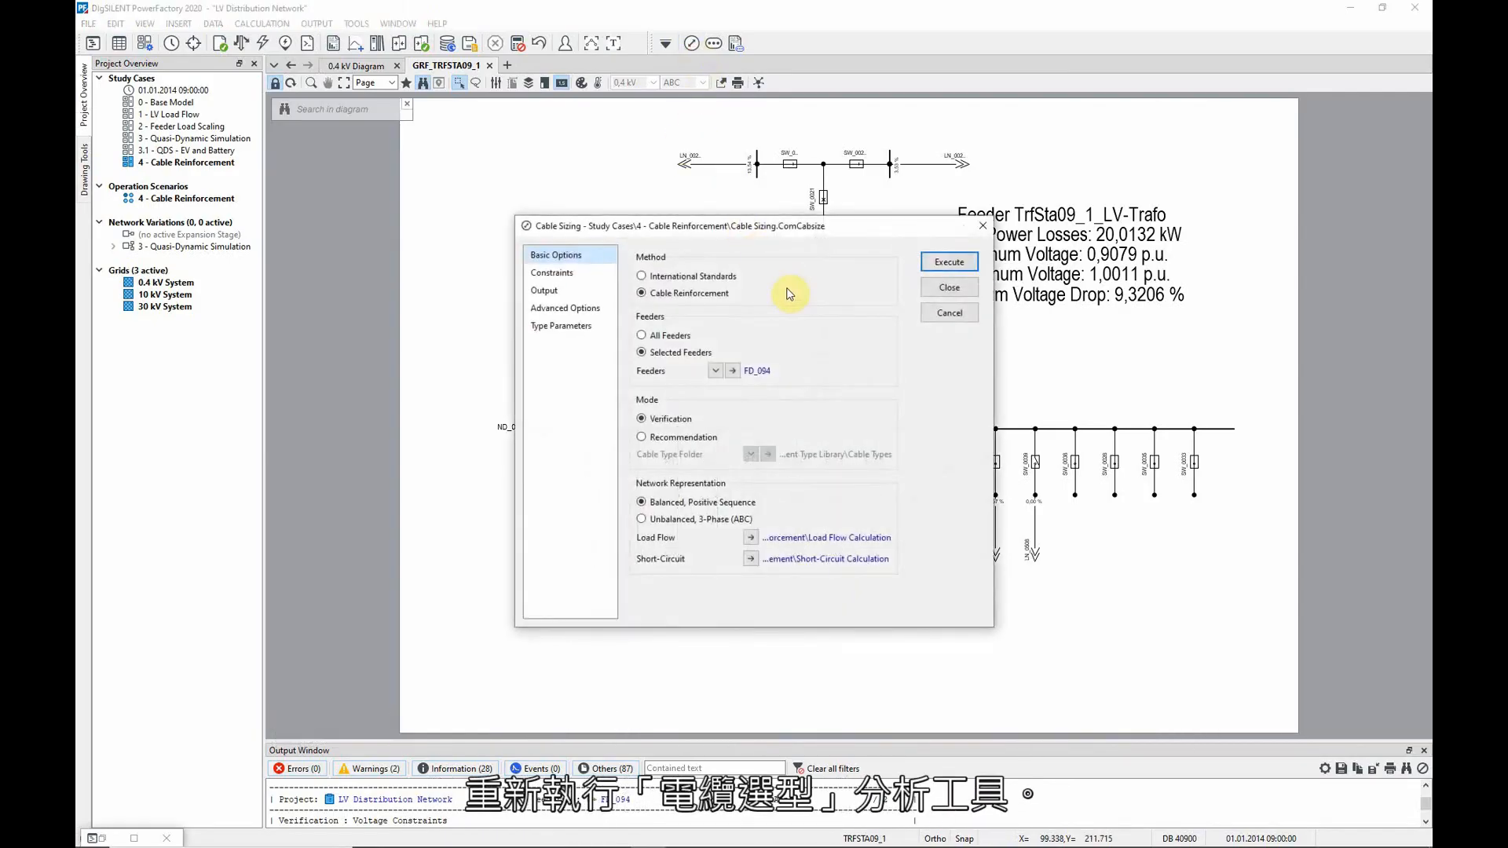
left_click(642, 437)
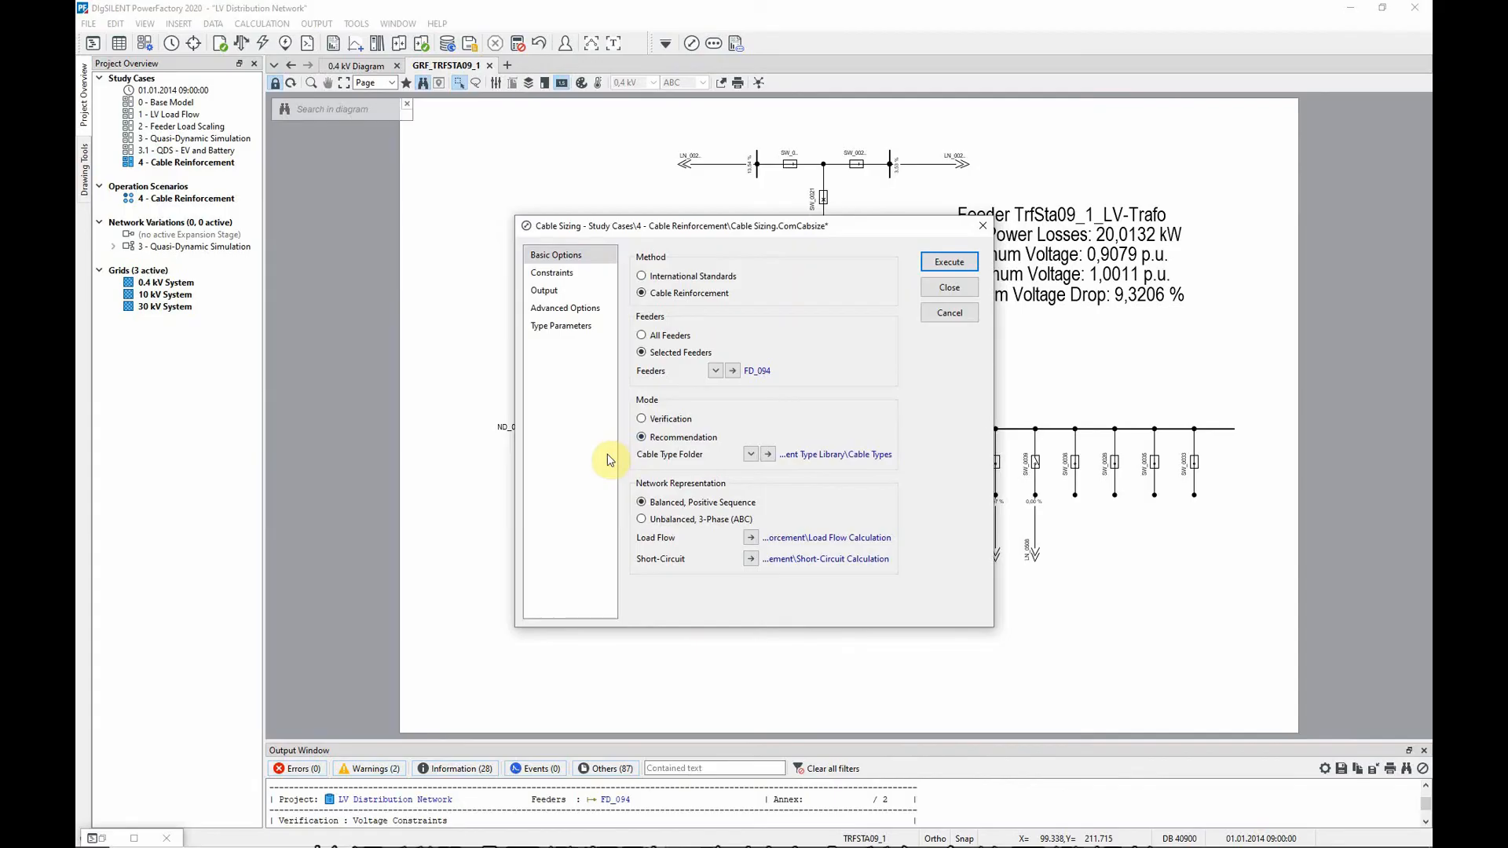
Inspect the Cable Analysis data and cost per kilometre of the PVC cables in the selected Cable Types folder, and return to Cable Sizing
left_click(770, 455)
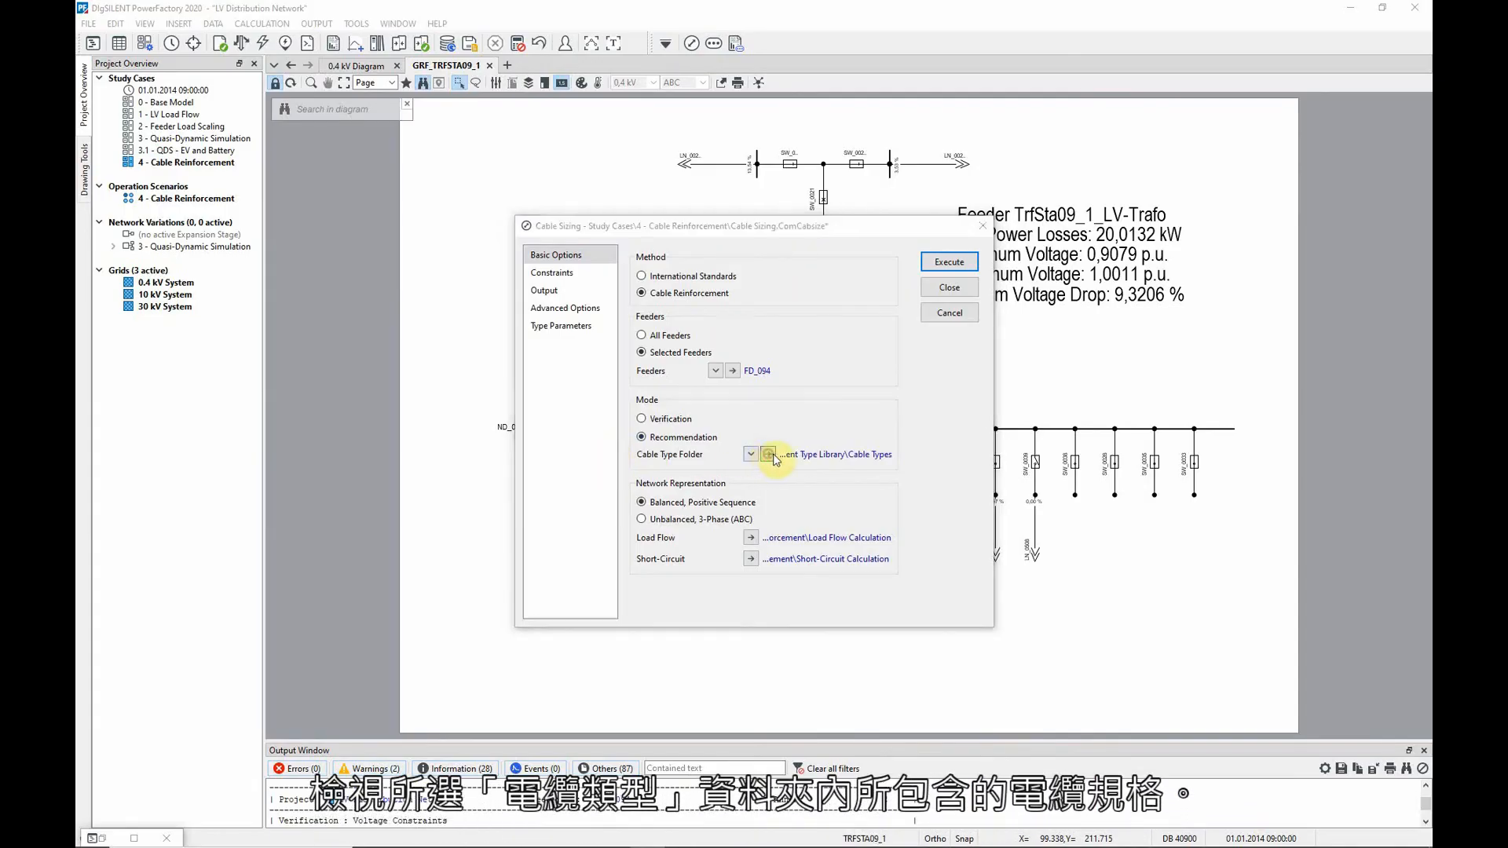
left_click(984, 403)
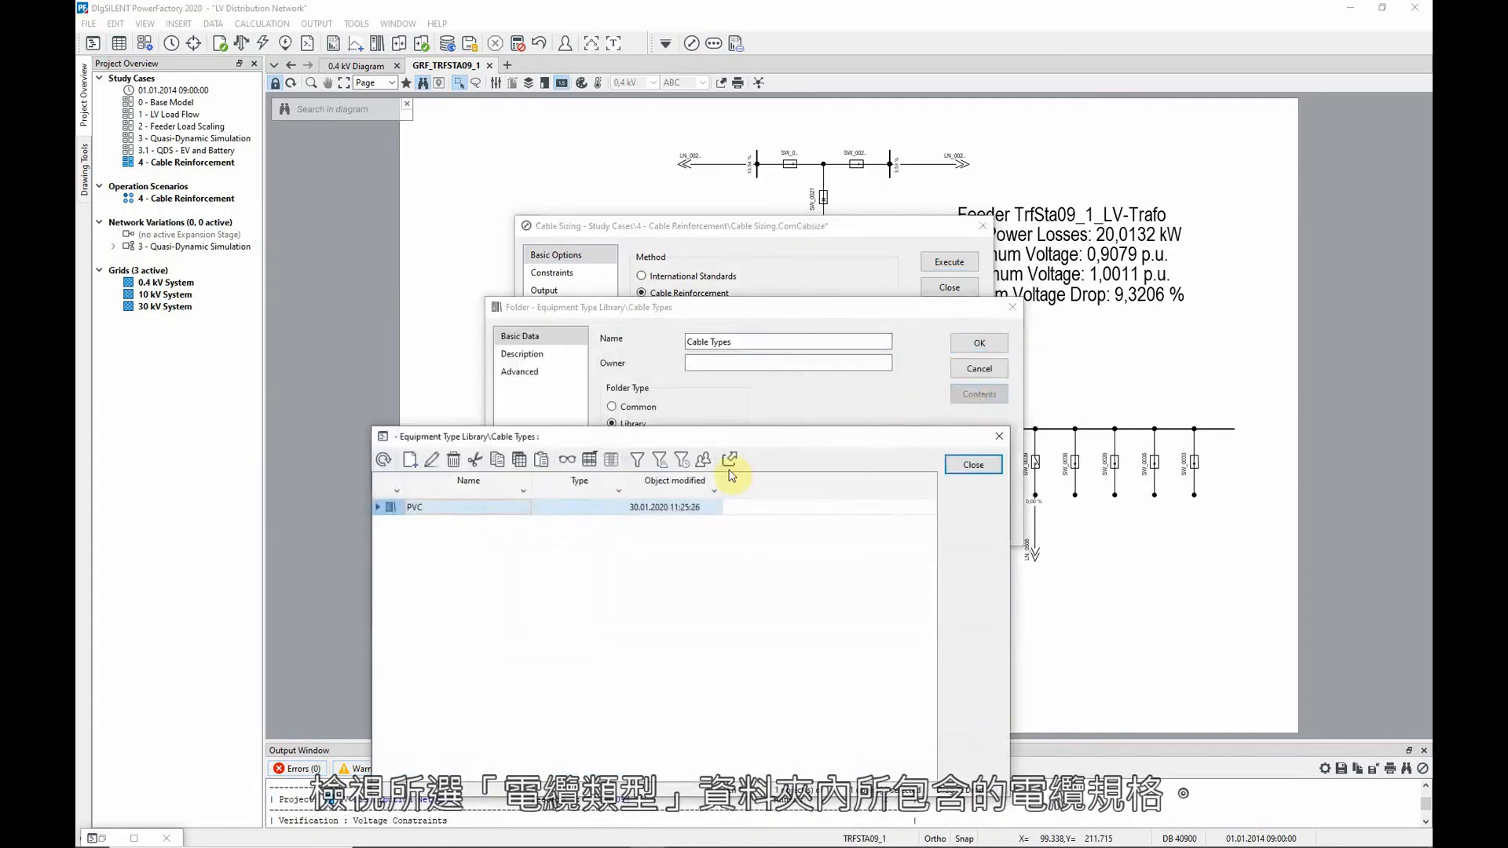
double_click(392, 507)
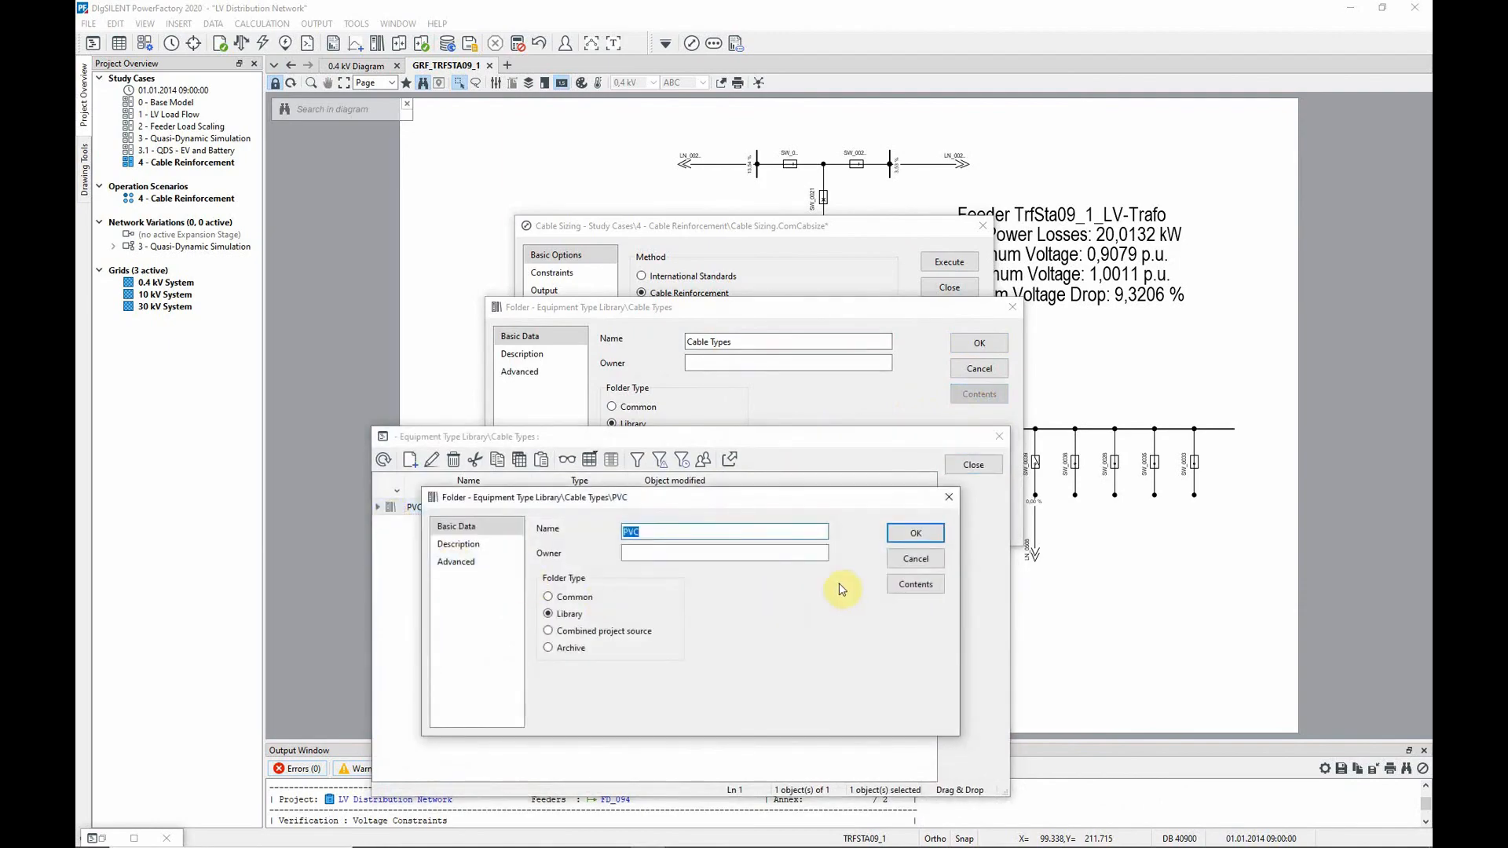
left_click(903, 584)
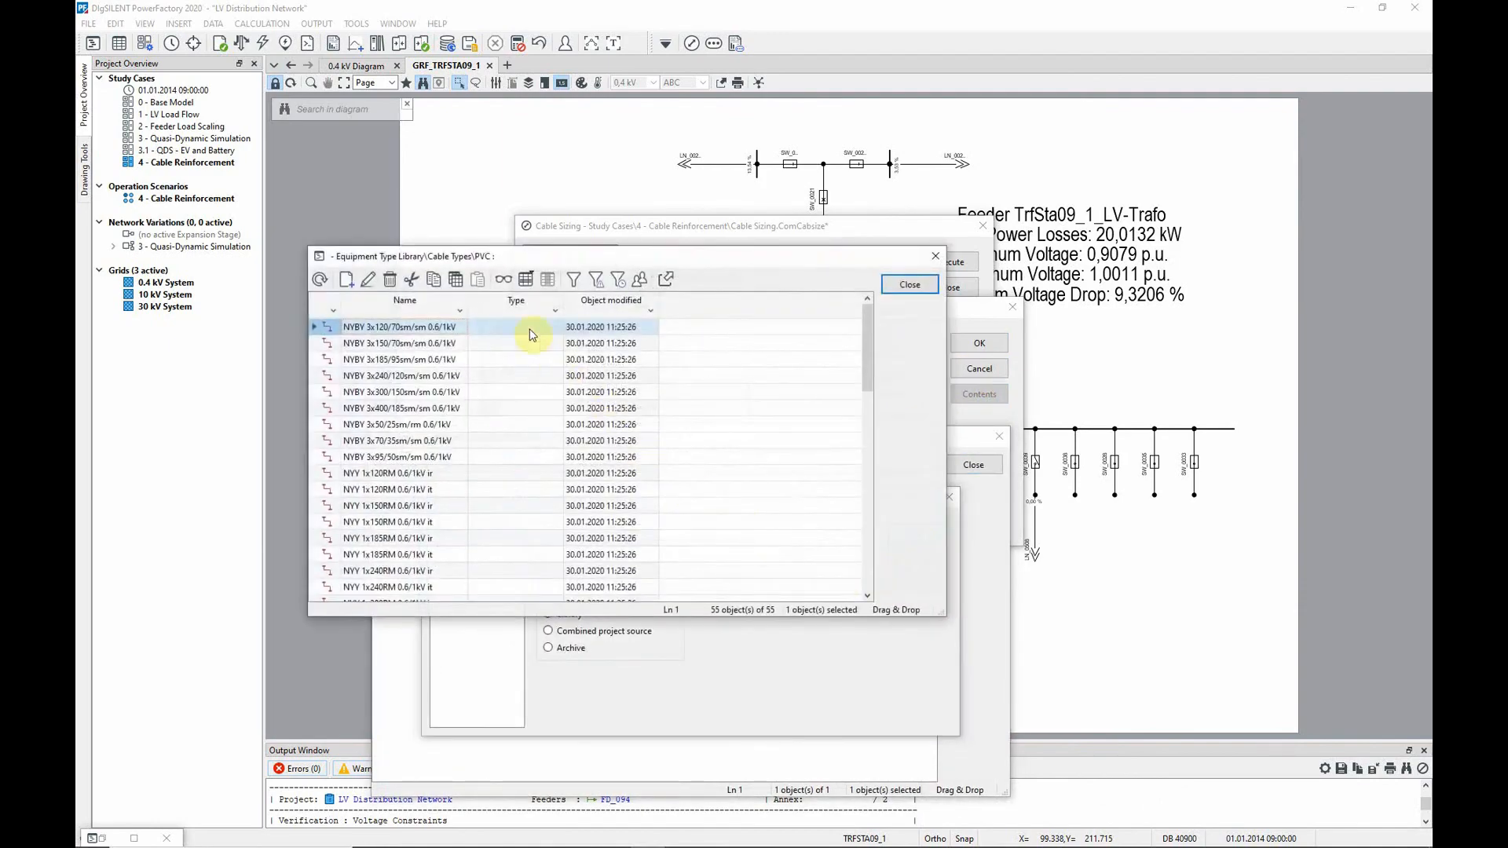
left_click(503, 281)
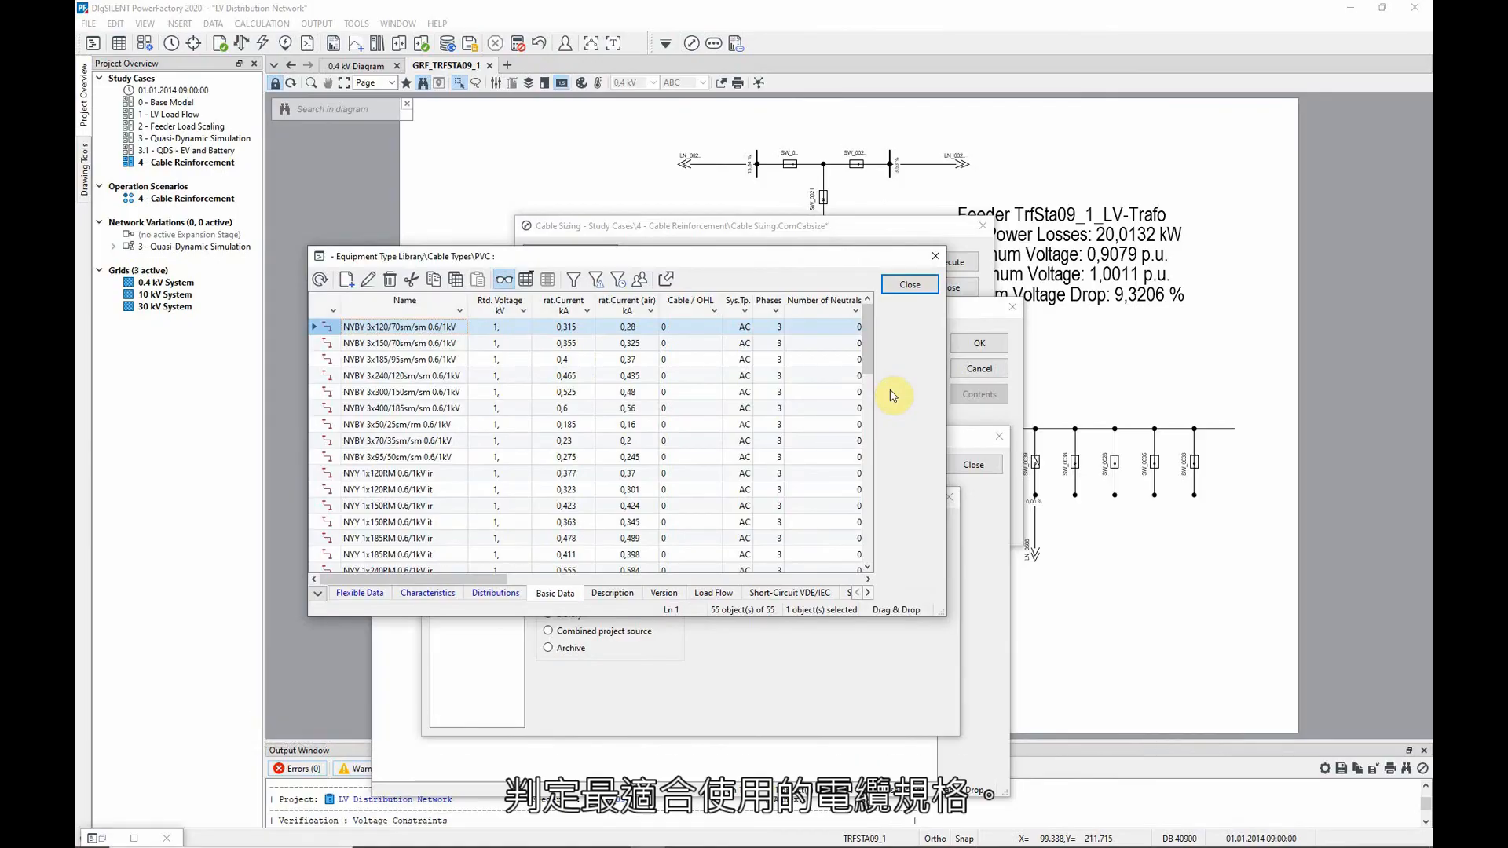
left_click(319, 595)
left_click(369, 706)
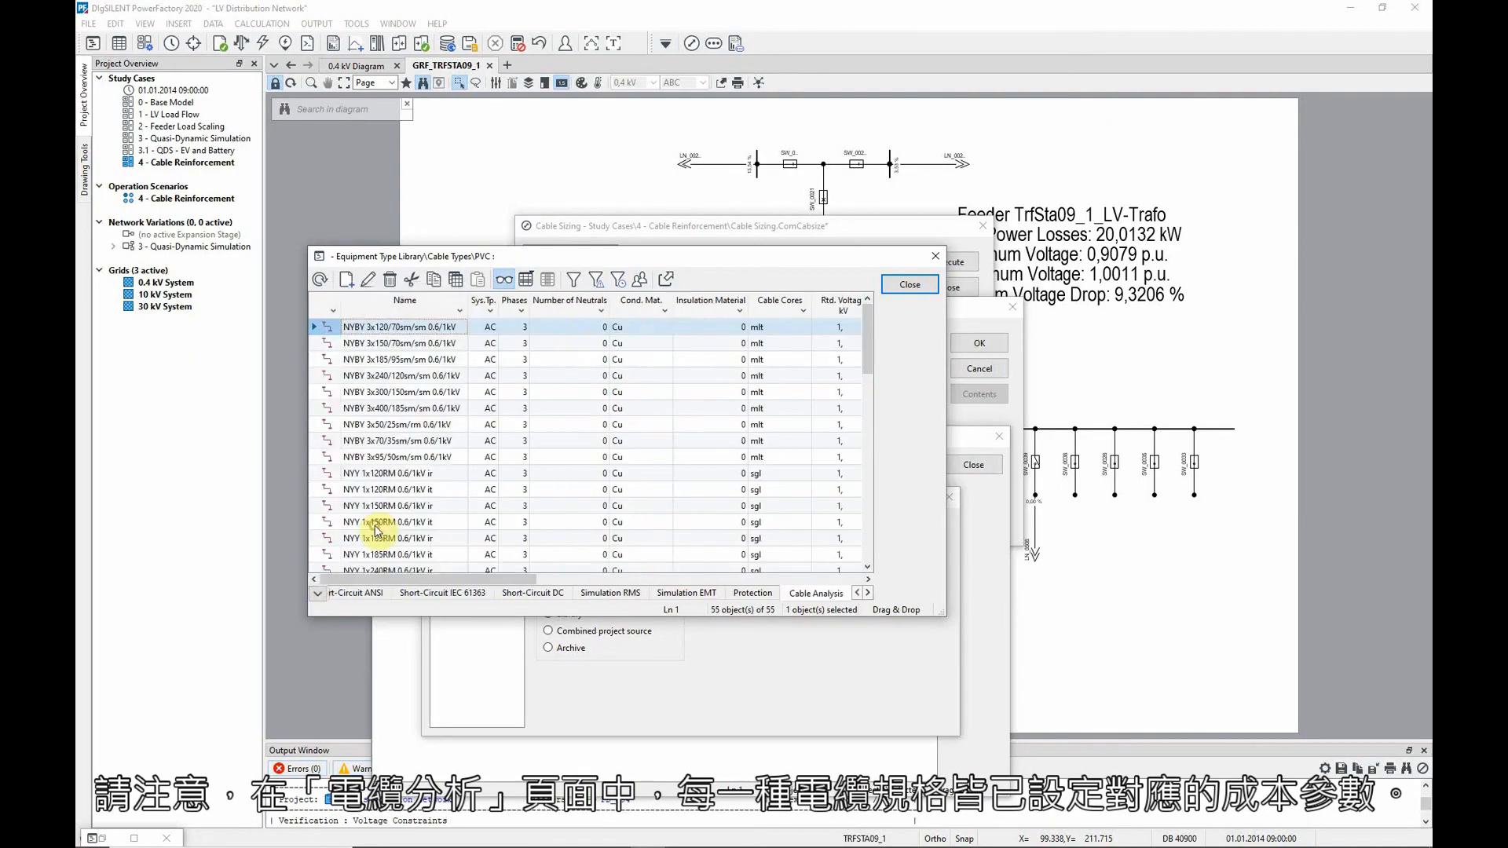
left_click_drag(410, 577, 658, 581)
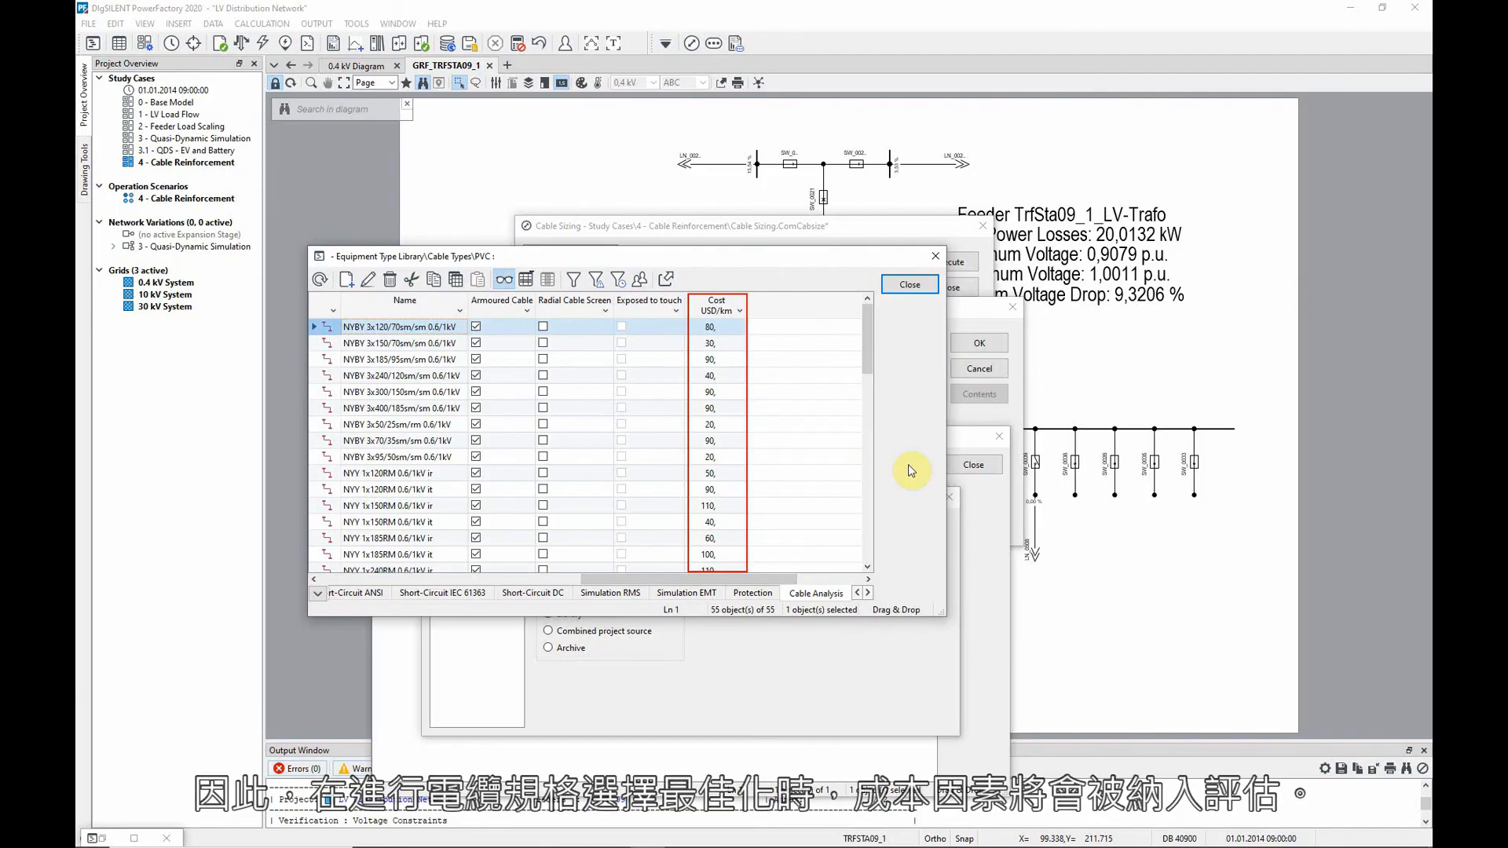
key("Escape")
key("Escape")
key("Escape")
key("Escape")
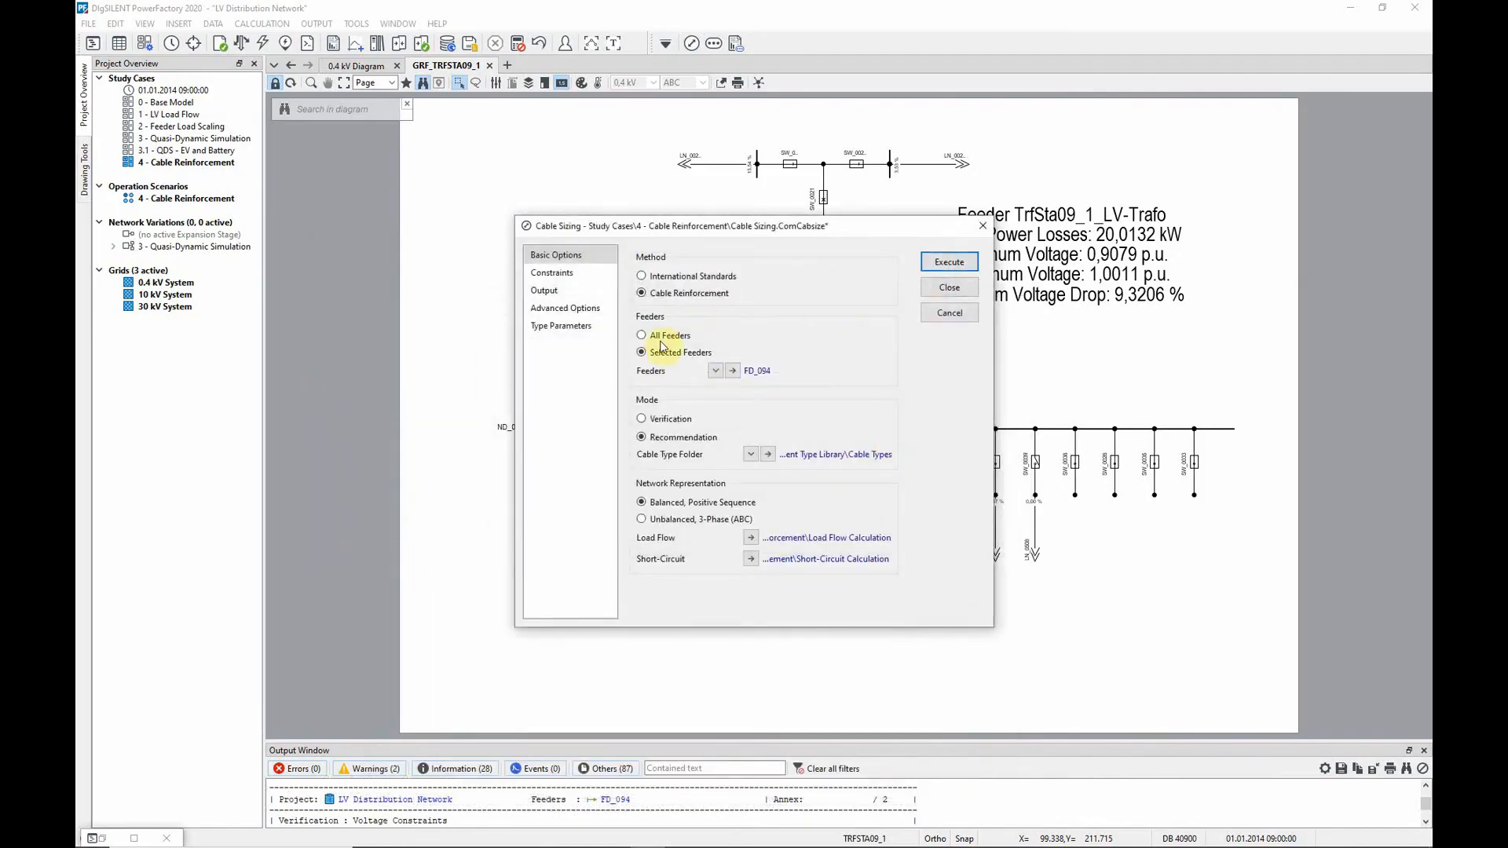
Review the thermal and voltage limits, and execute Cable Sizing with Modify cable types enabled, creating a new variation with recommended cables
left_click(597, 285)
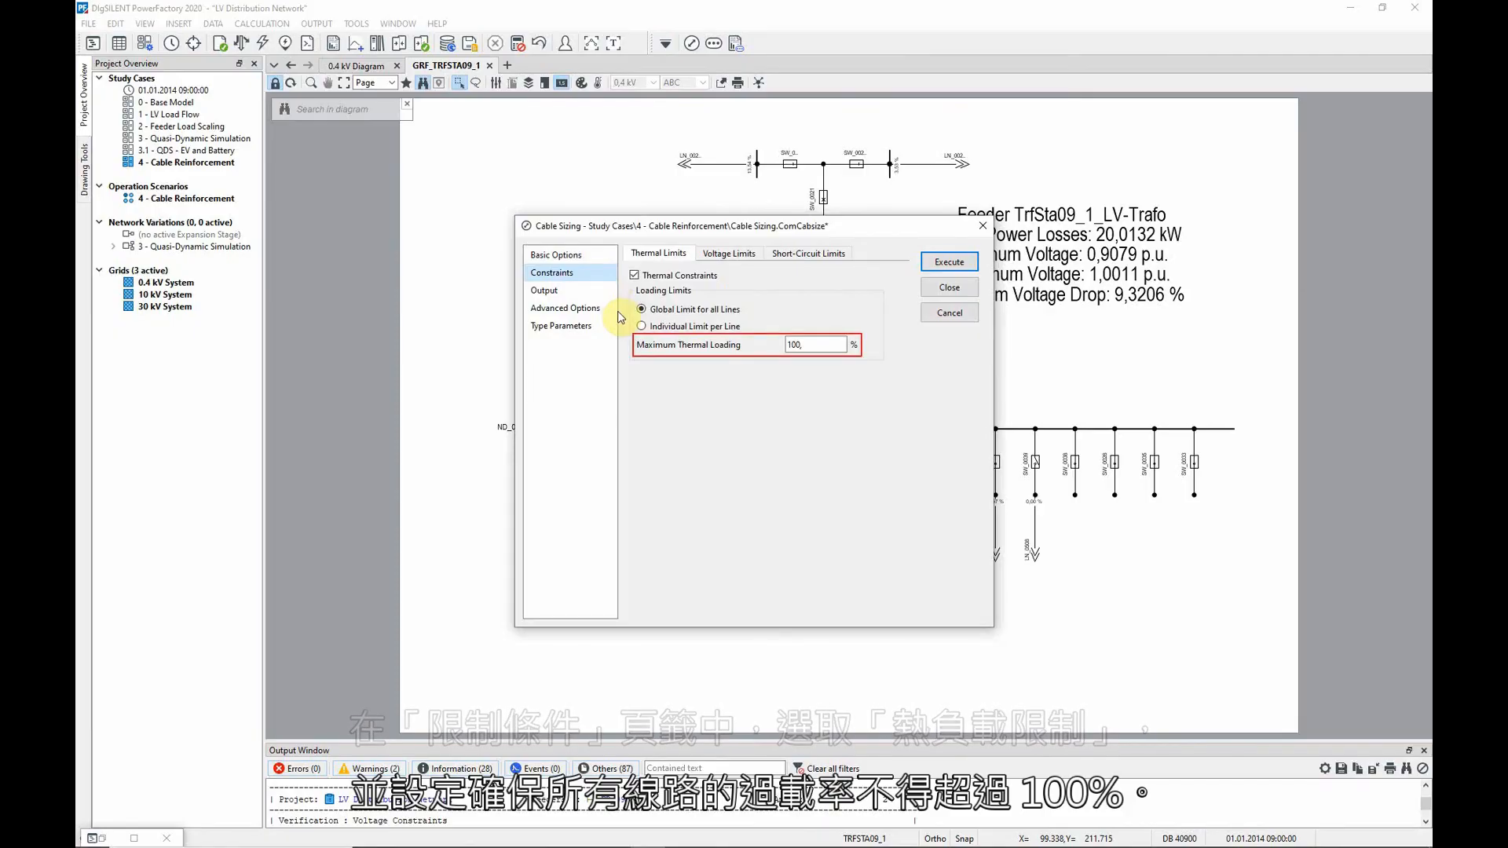
left_click(734, 253)
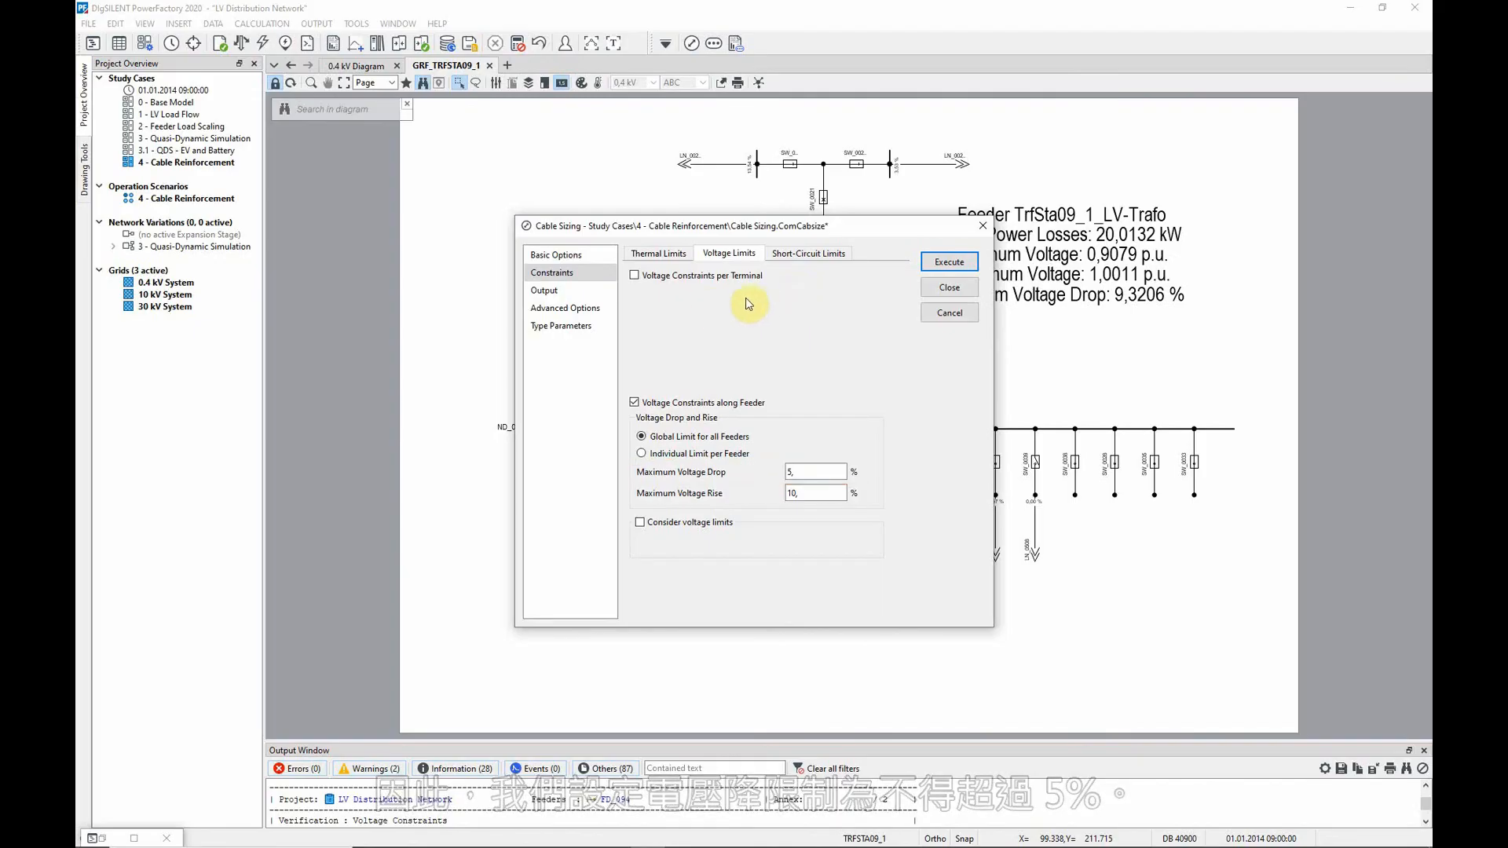
left_click(603, 293)
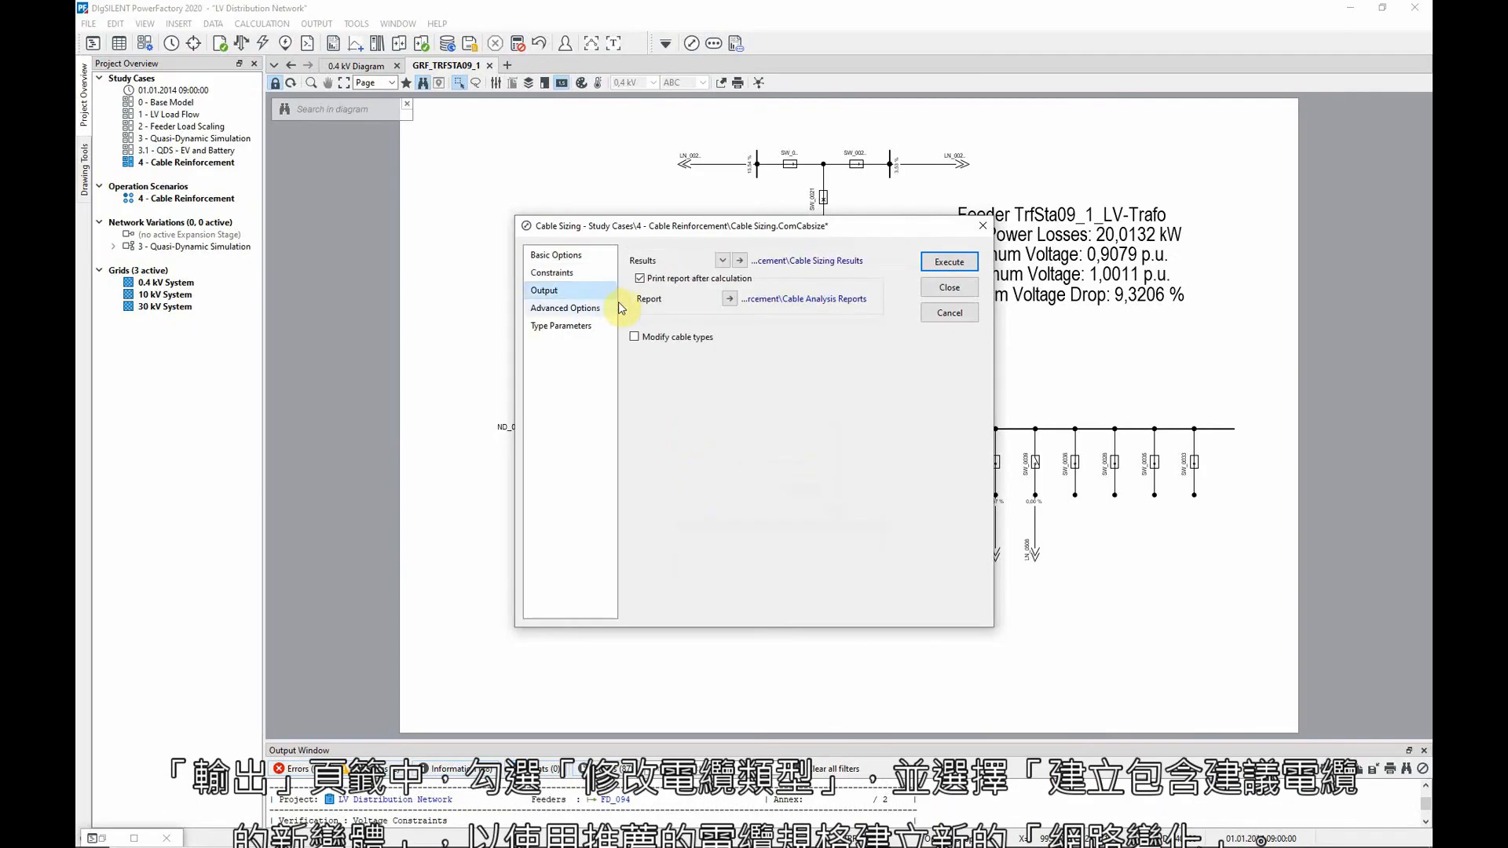
left_click(636, 337)
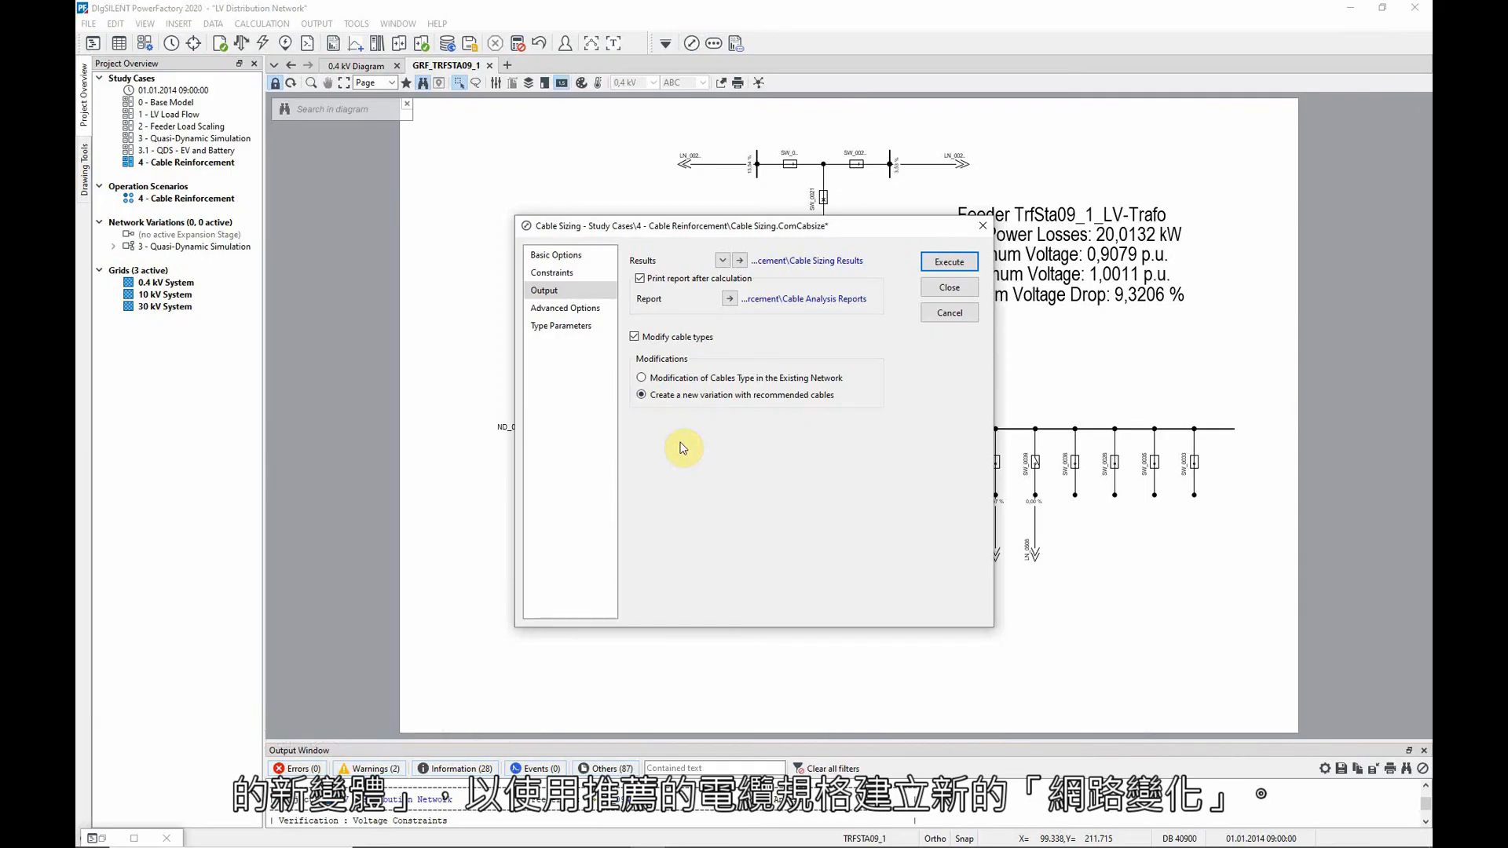
left_click(950, 262)
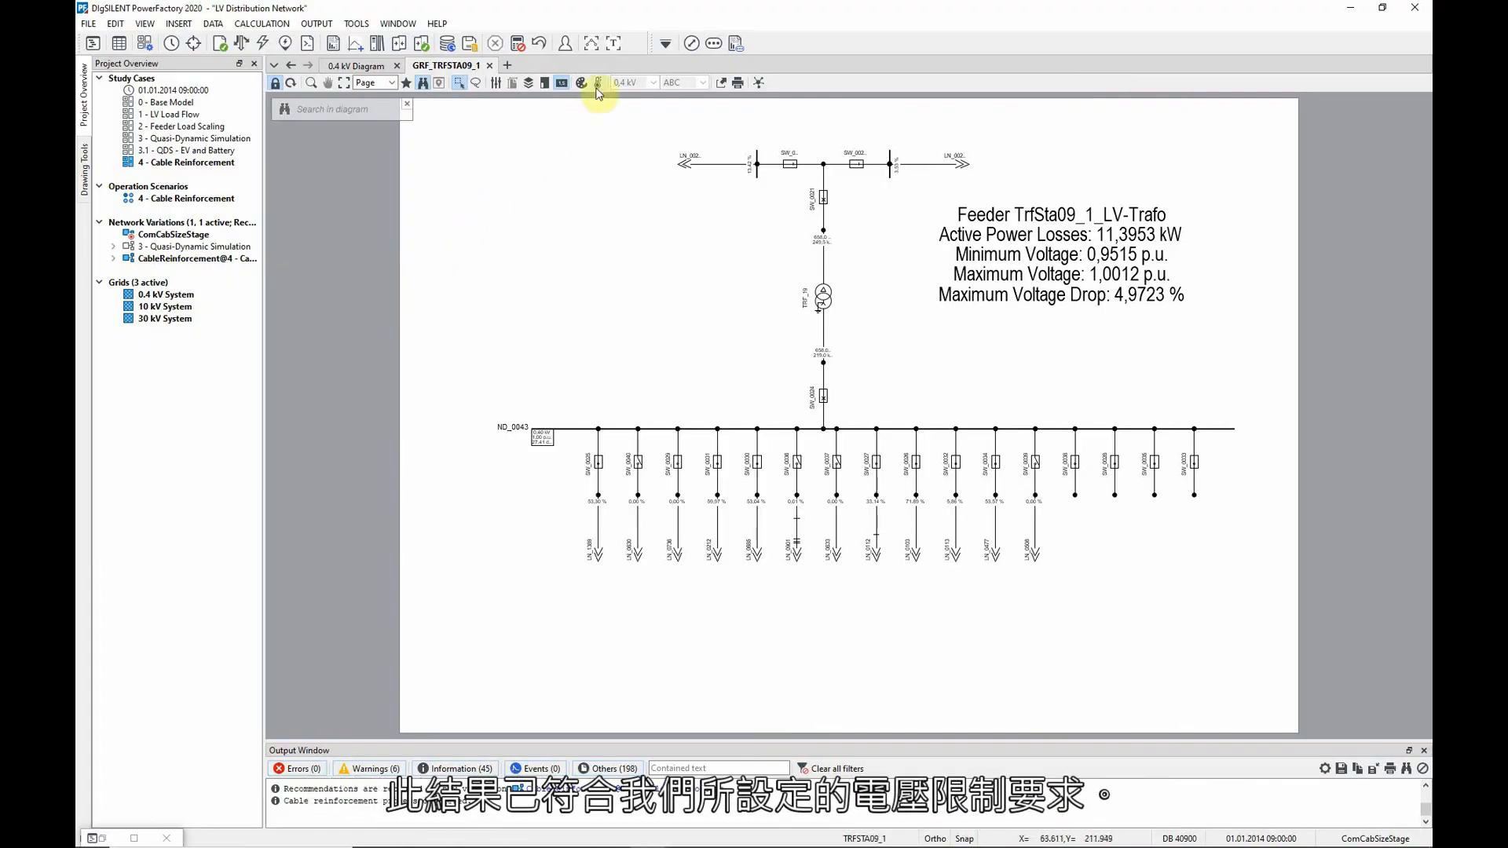
Examine the cable sizing report's recommended cables, reinforcement costs, and thermal and voltage verification tables
left_click(614, 44)
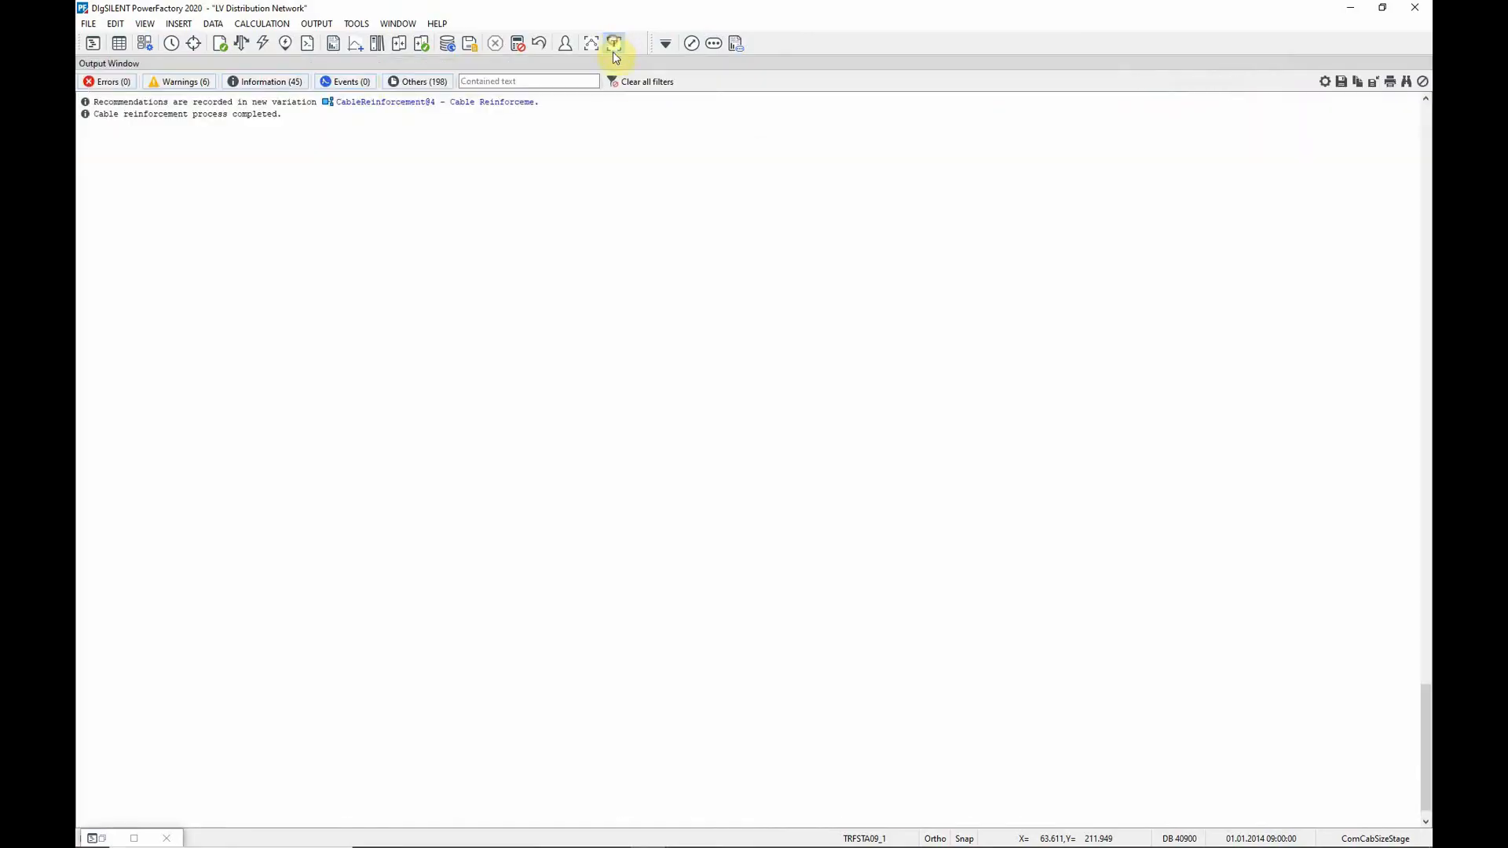
scroll(1418, 633, "up", 3)
scroll(1420, 640, "up", 10)
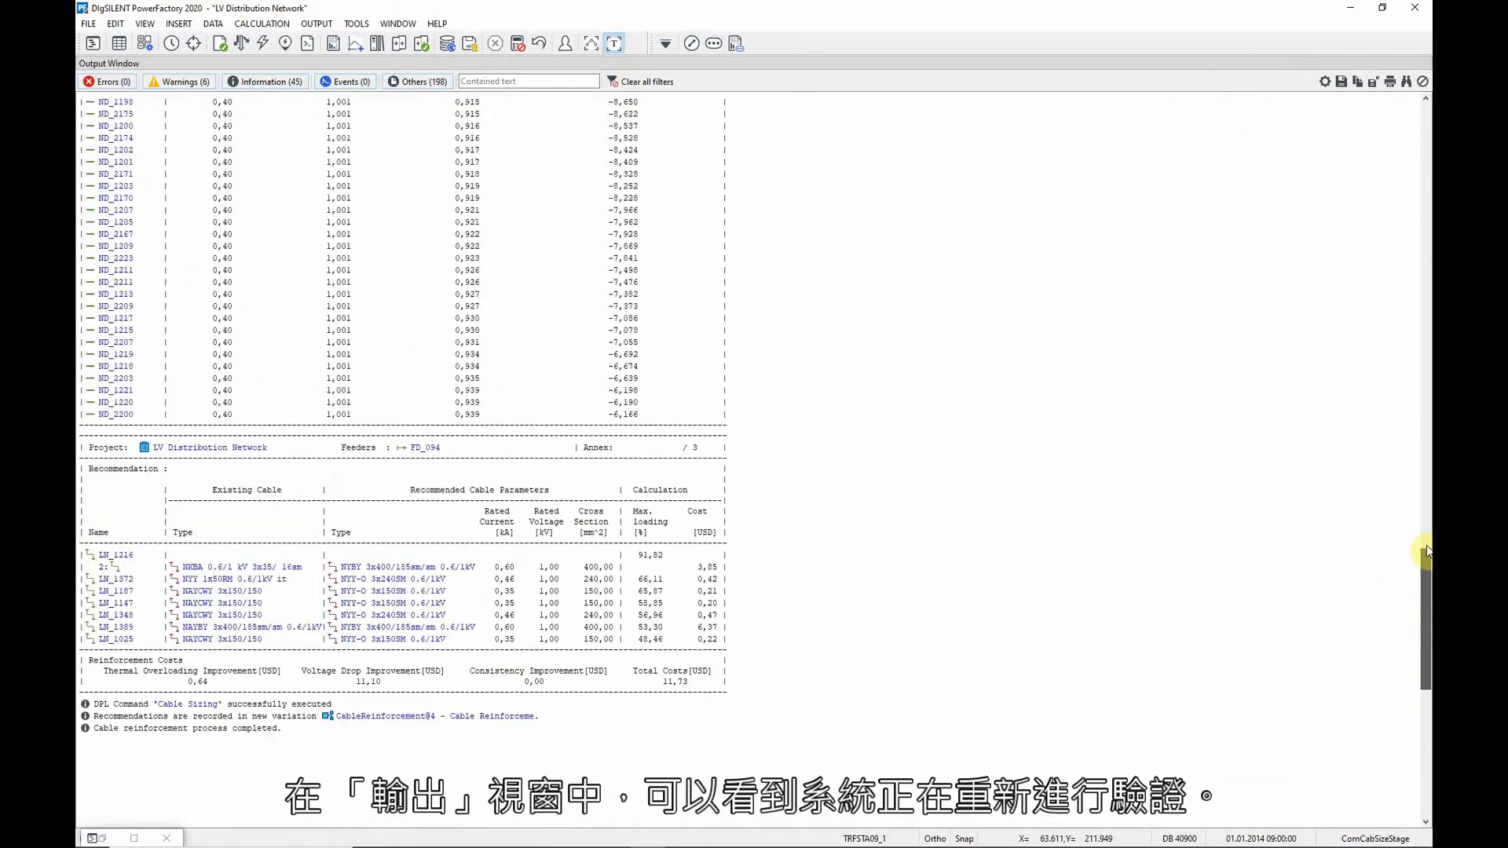
scroll(1412, 494, "up", 1)
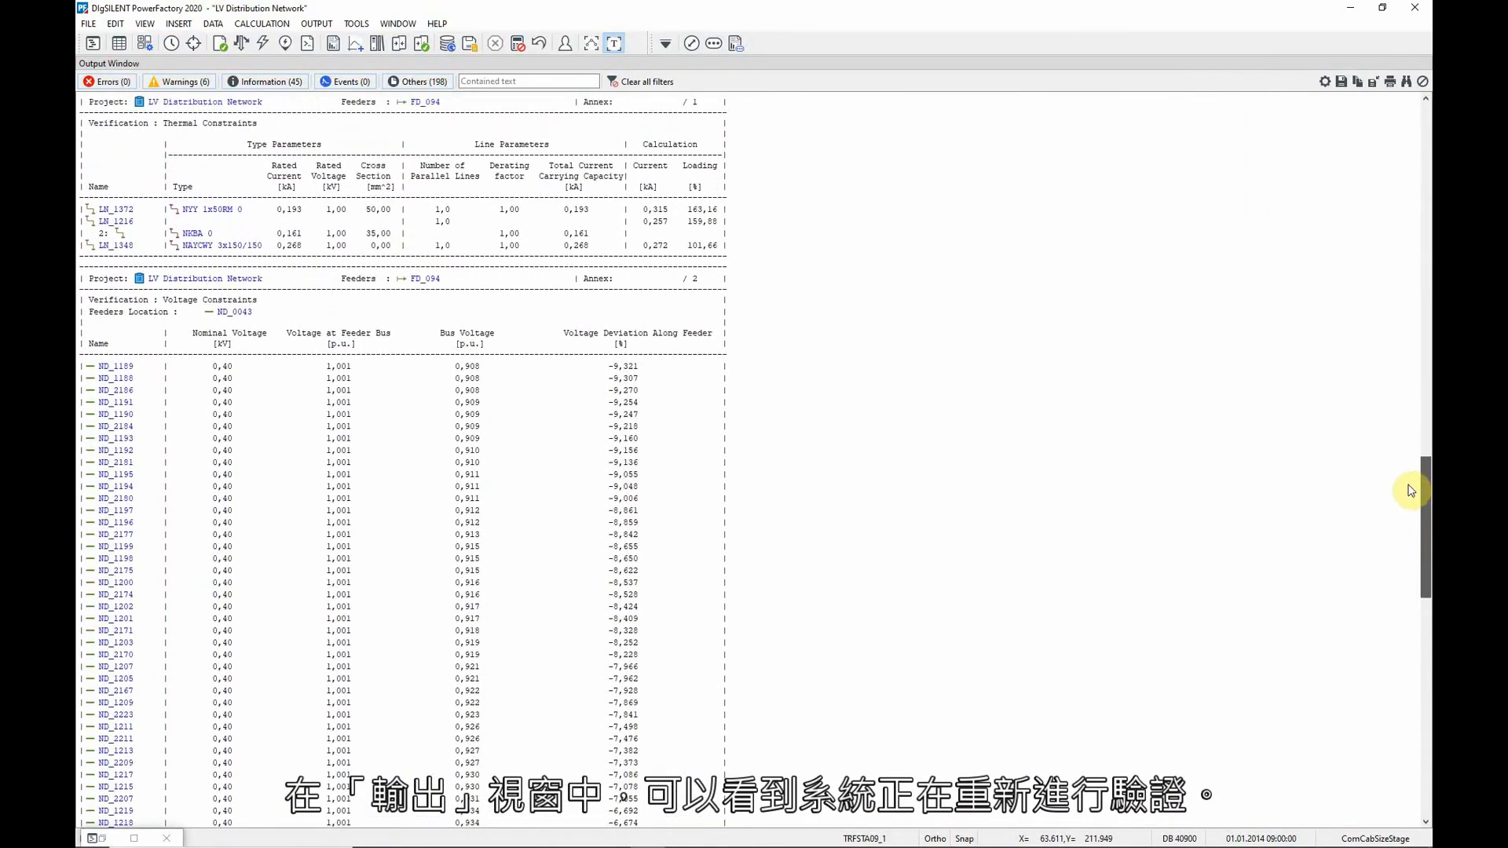
scroll(1407, 496, "down", 18)
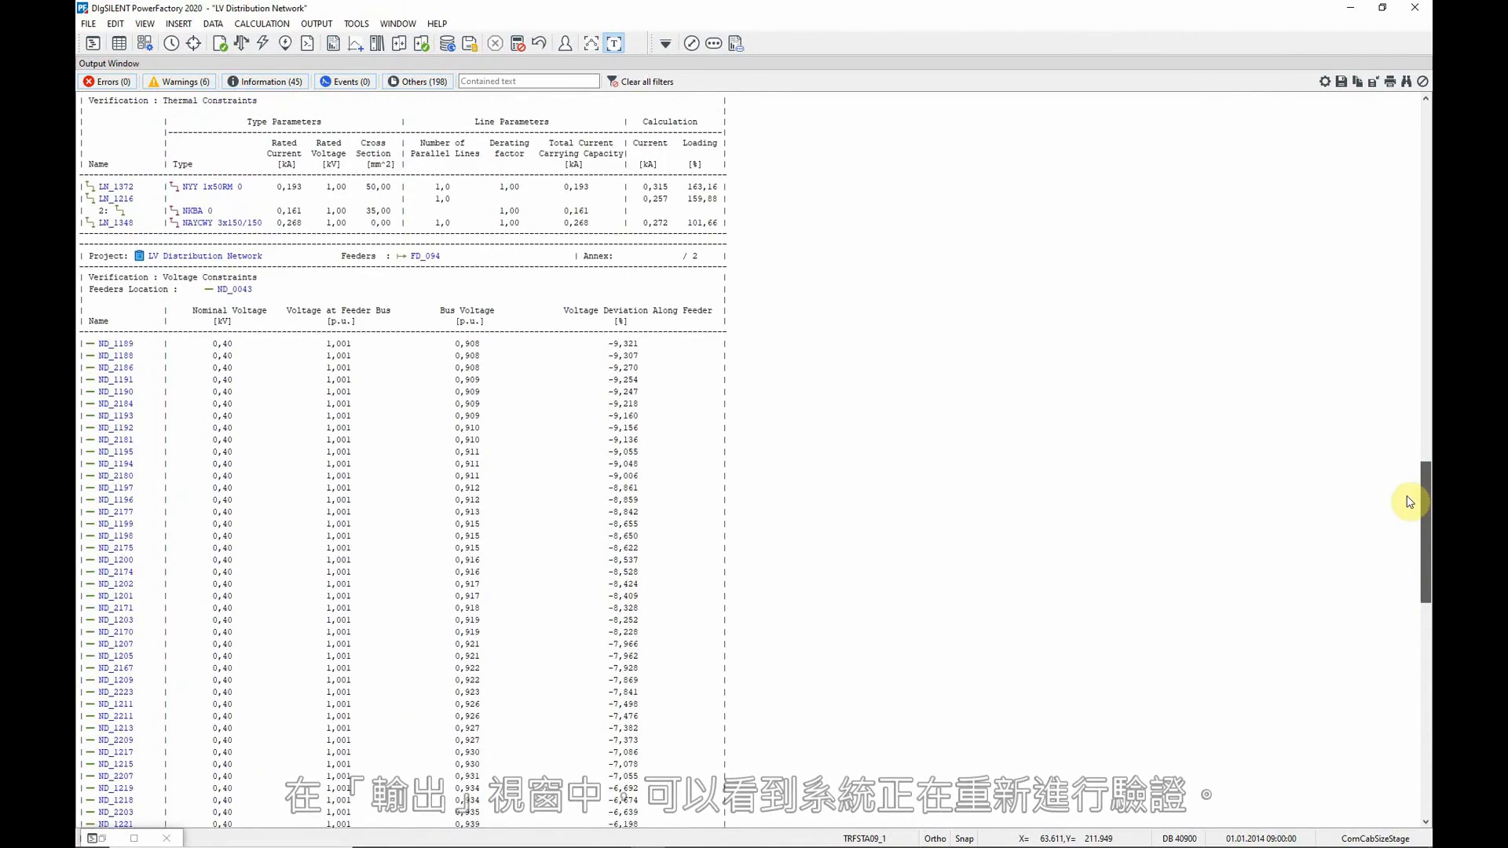